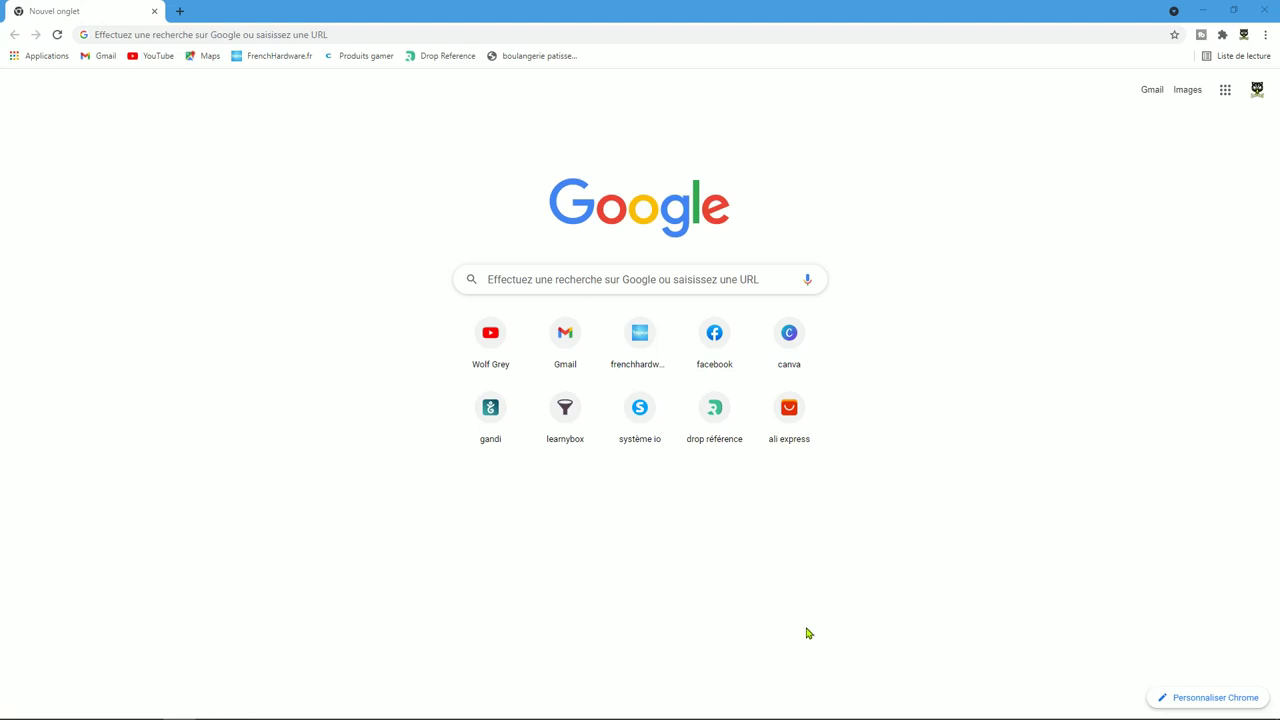
Search Google for "gpuz" and open the TechPowerUp GPU-Z graphics card utility page.
left_click(543, 281)
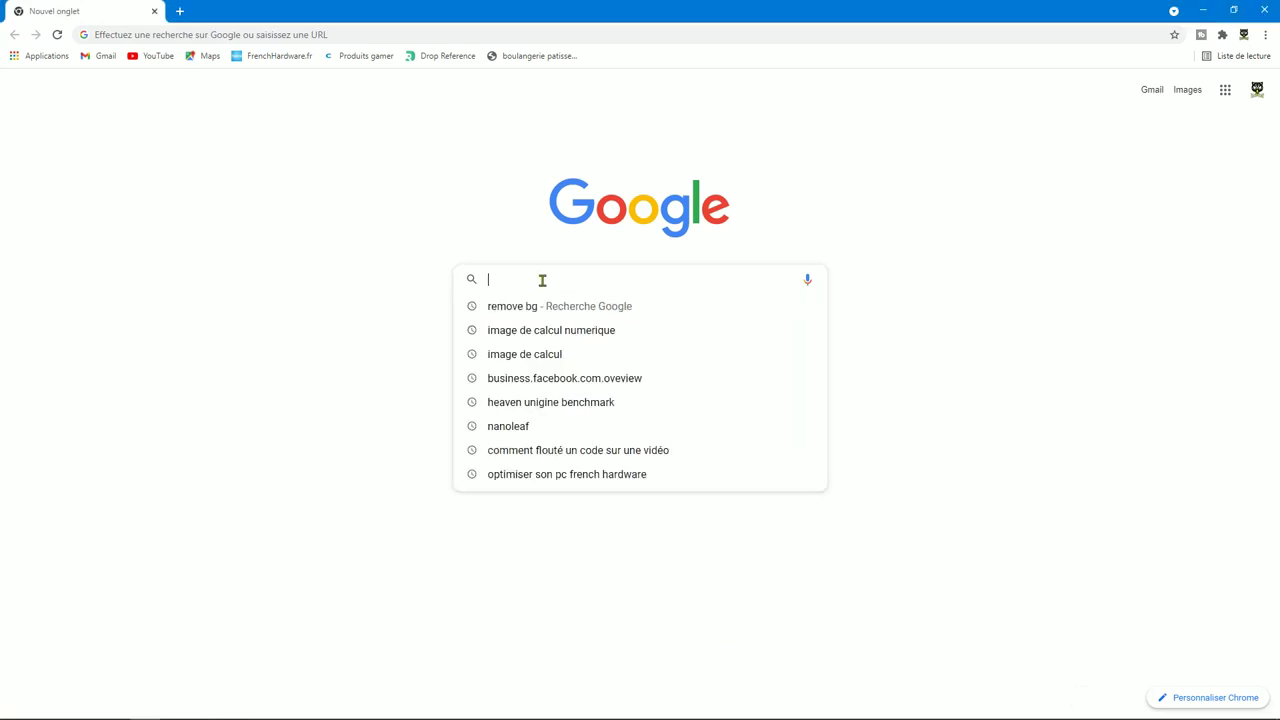
type("gpu")
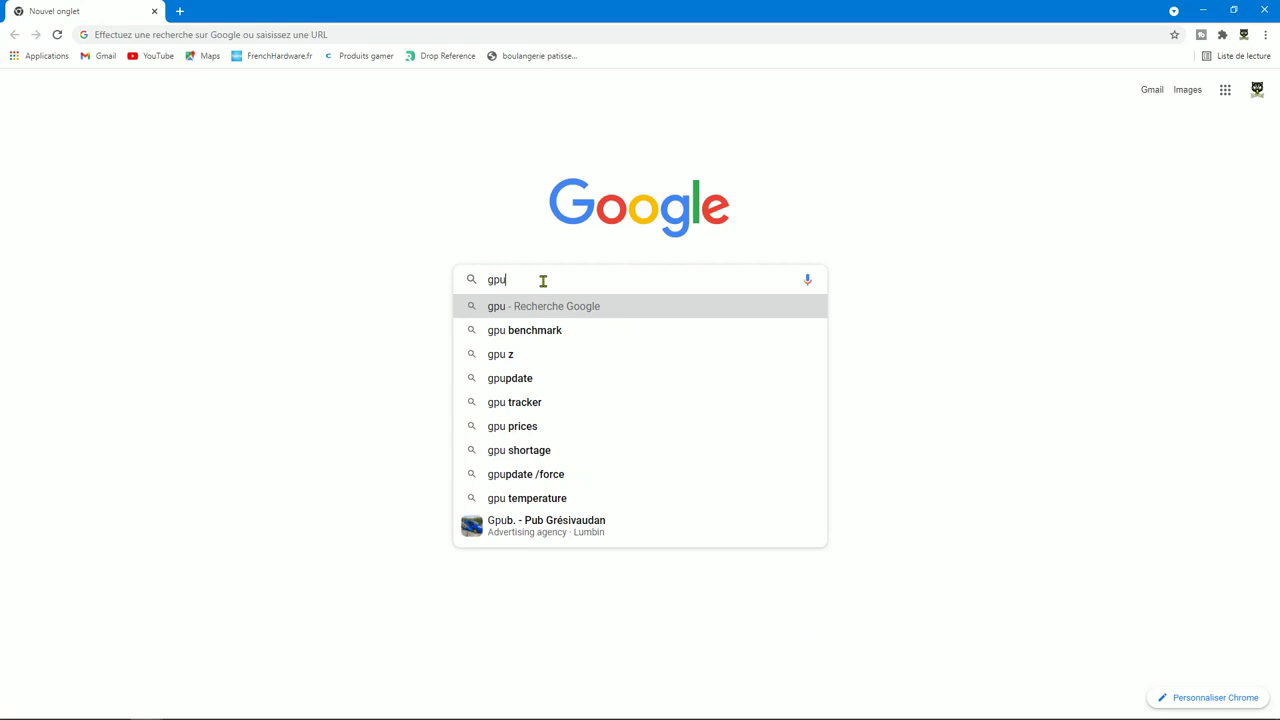
type("z")
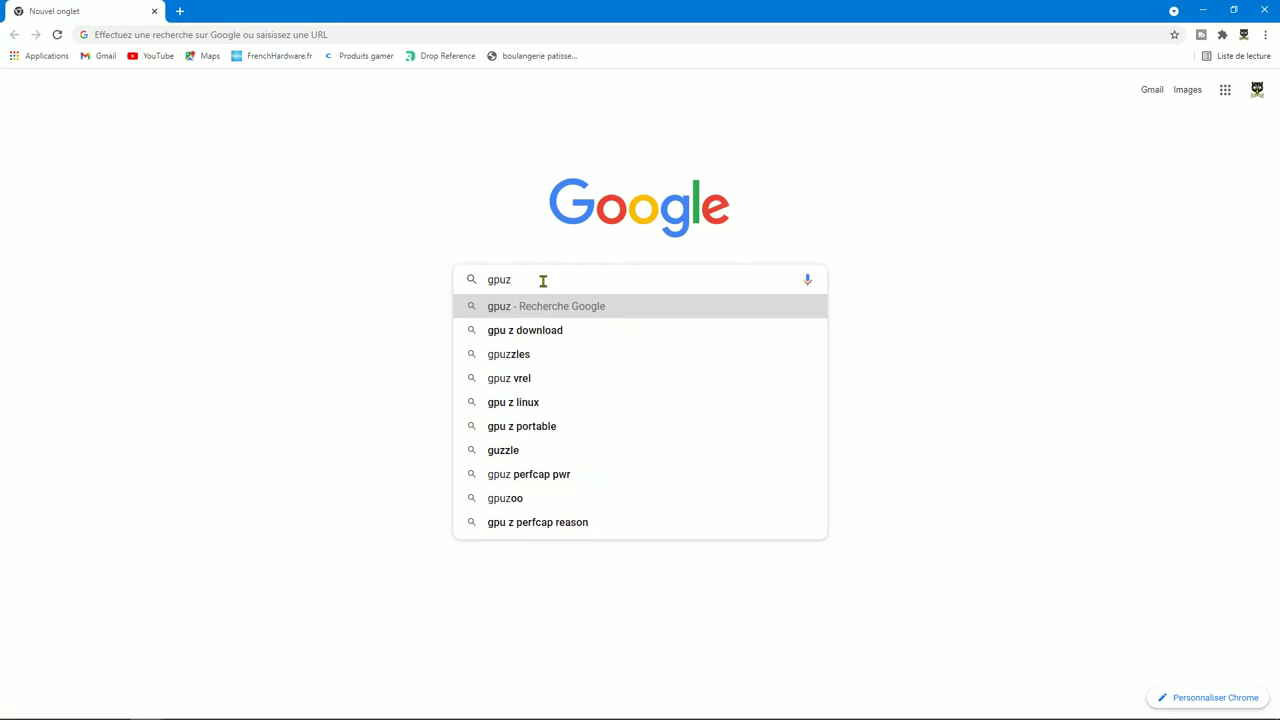
key("Return")
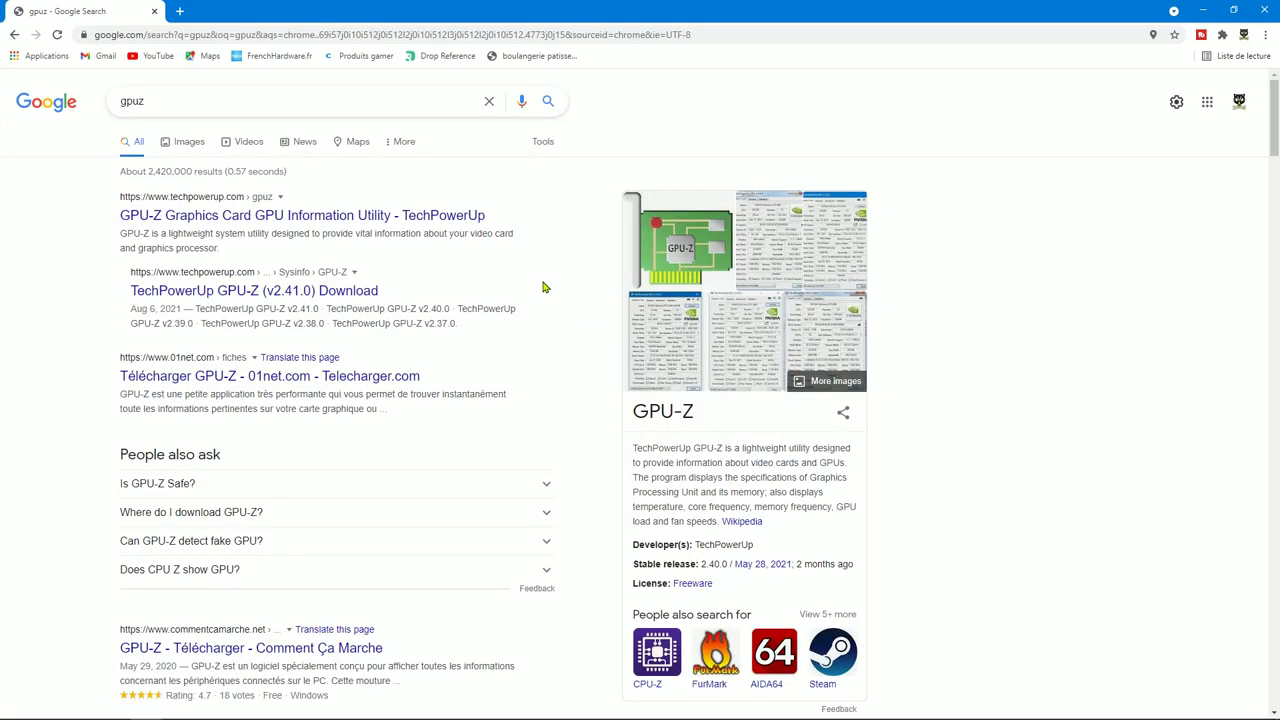
left_click(252, 217)
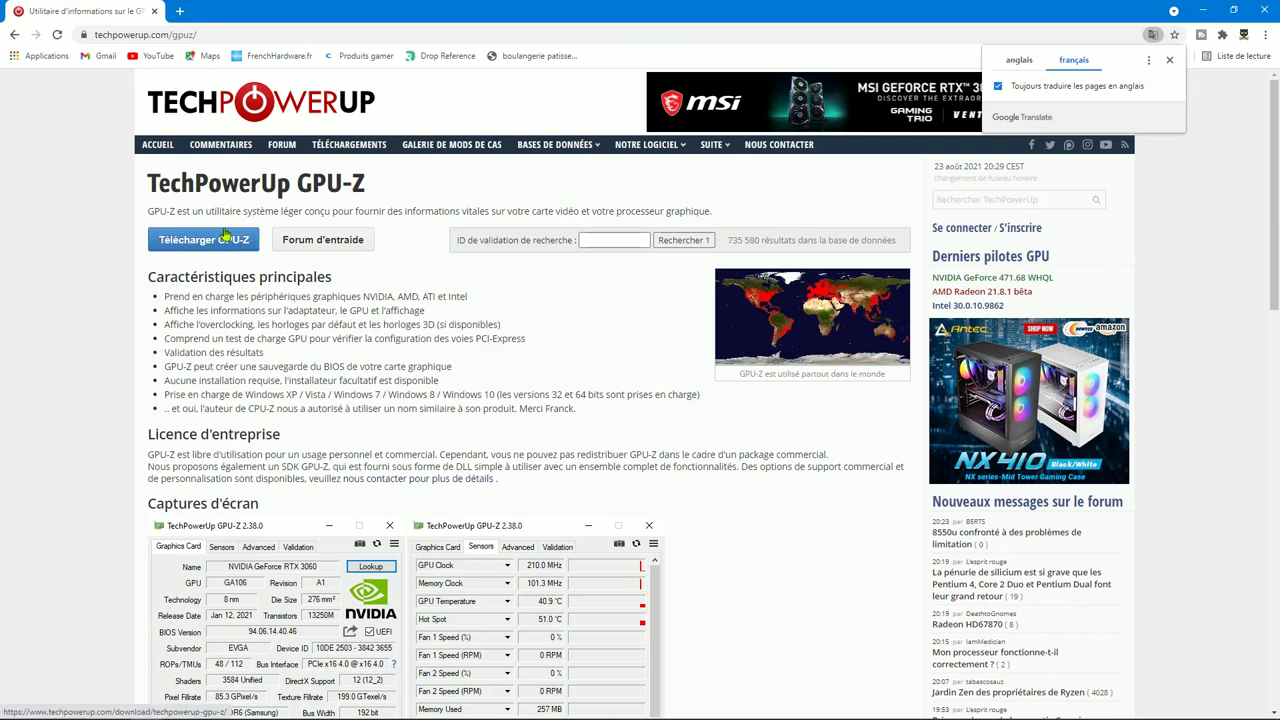
Download the standard version of GPU-Z 2.41.0 from the TechPowerUp France server and close the browser.
left_click(226, 238)
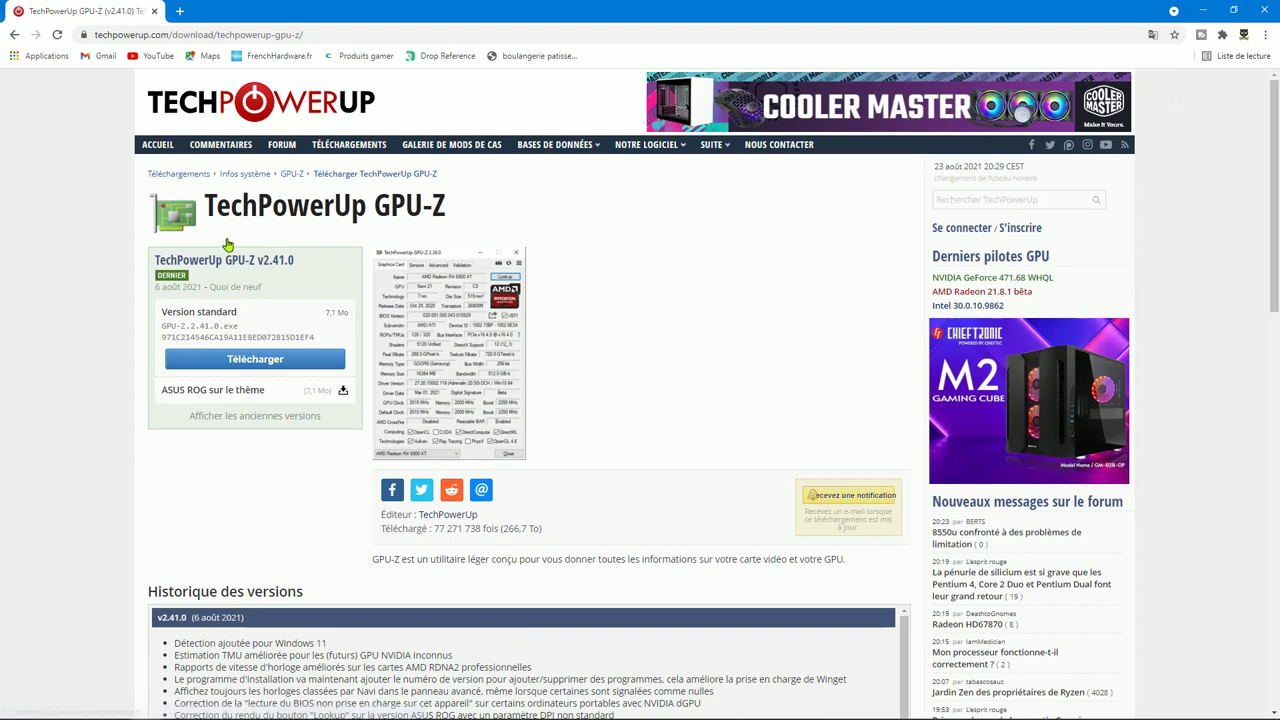
left_click(240, 368)
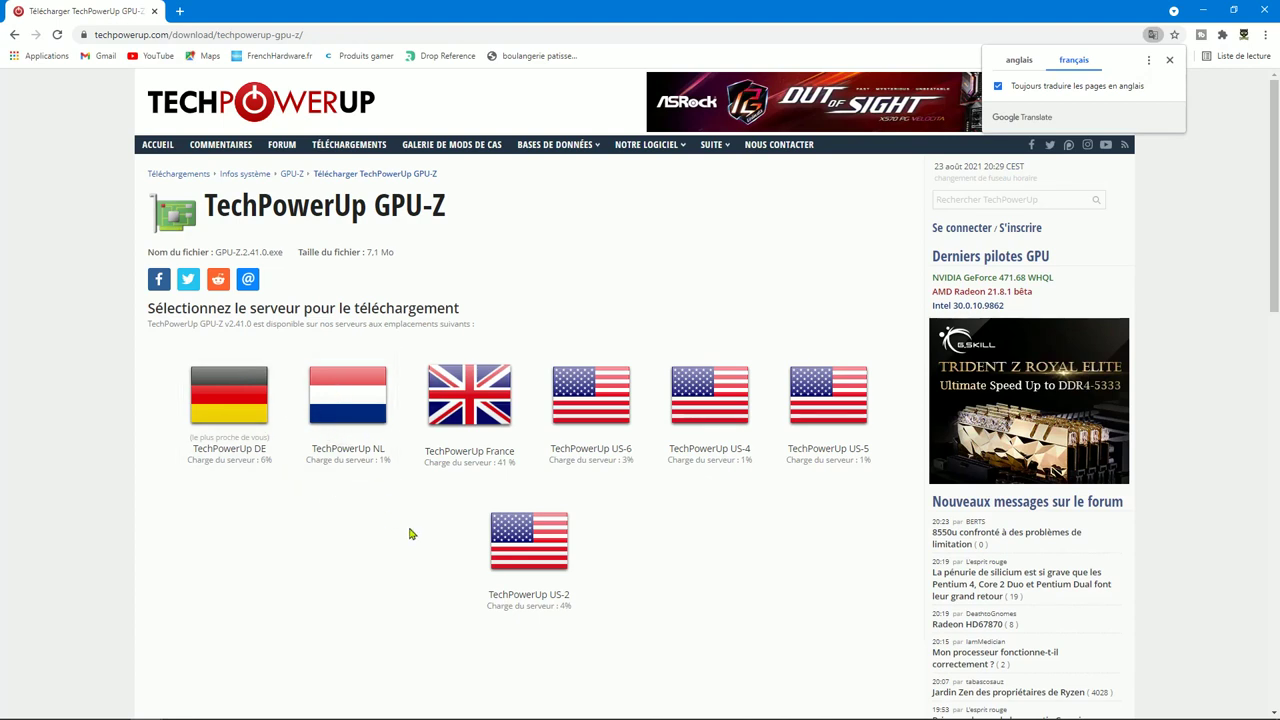
left_click(477, 409)
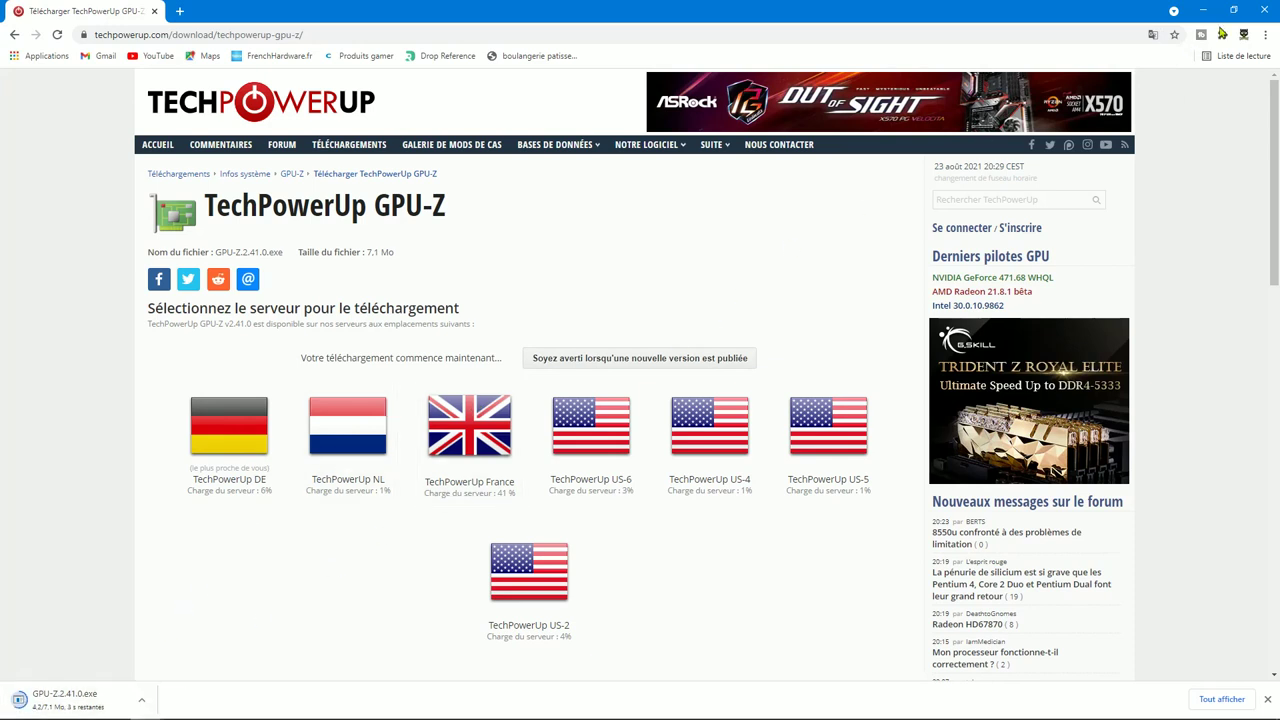
left_click(1272, 7)
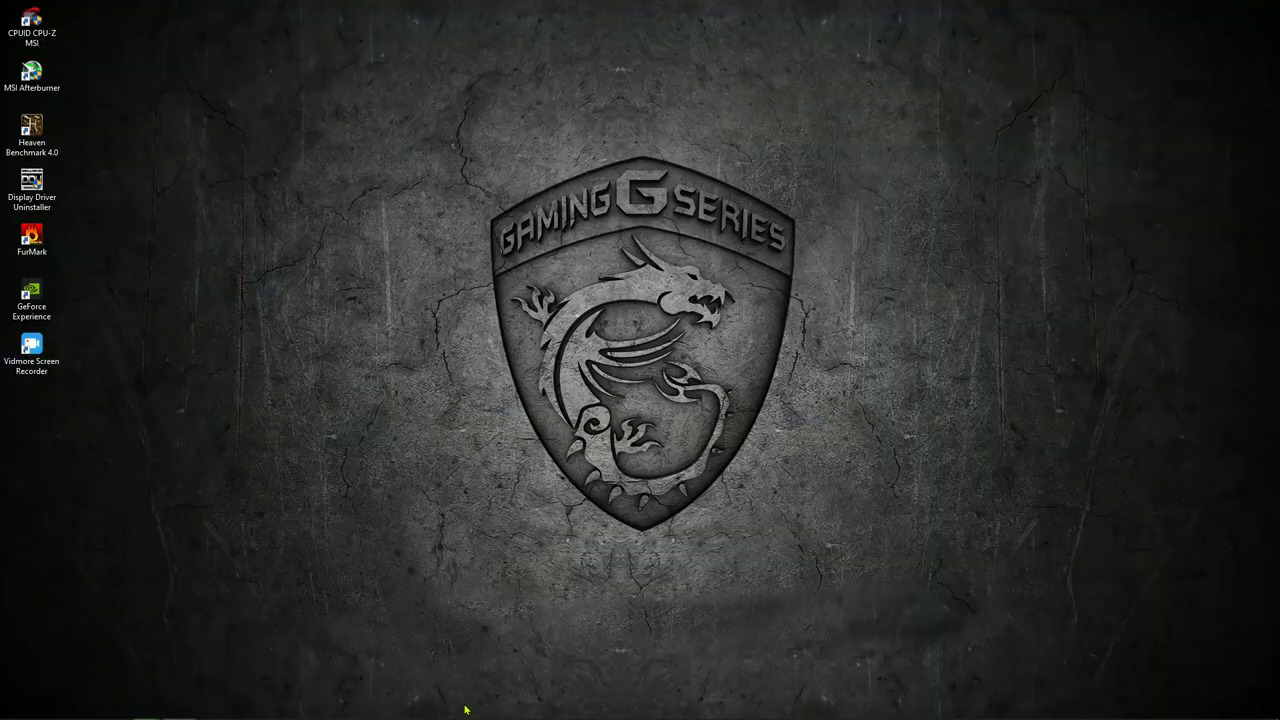
Search Google for "heaven unigine benchmark" and download the free Windows version from the Unigine Heaven page.
mouse_move(170, 708)
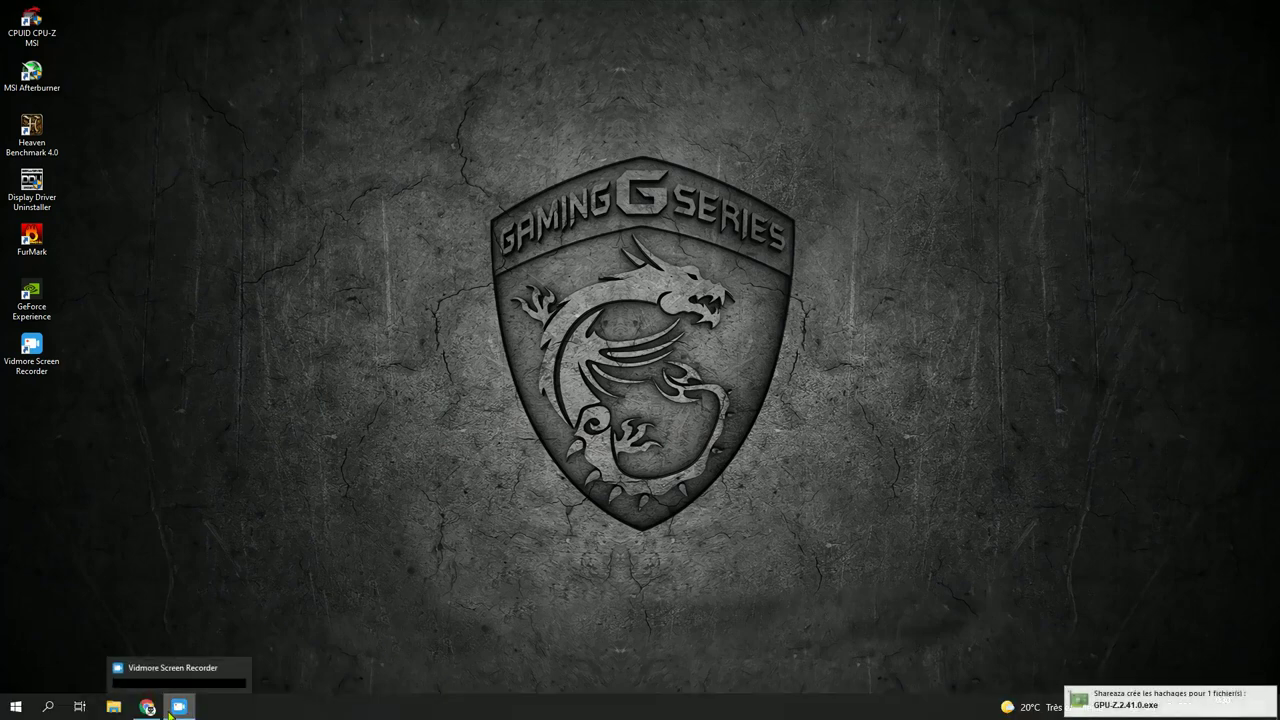
left_click(147, 707)
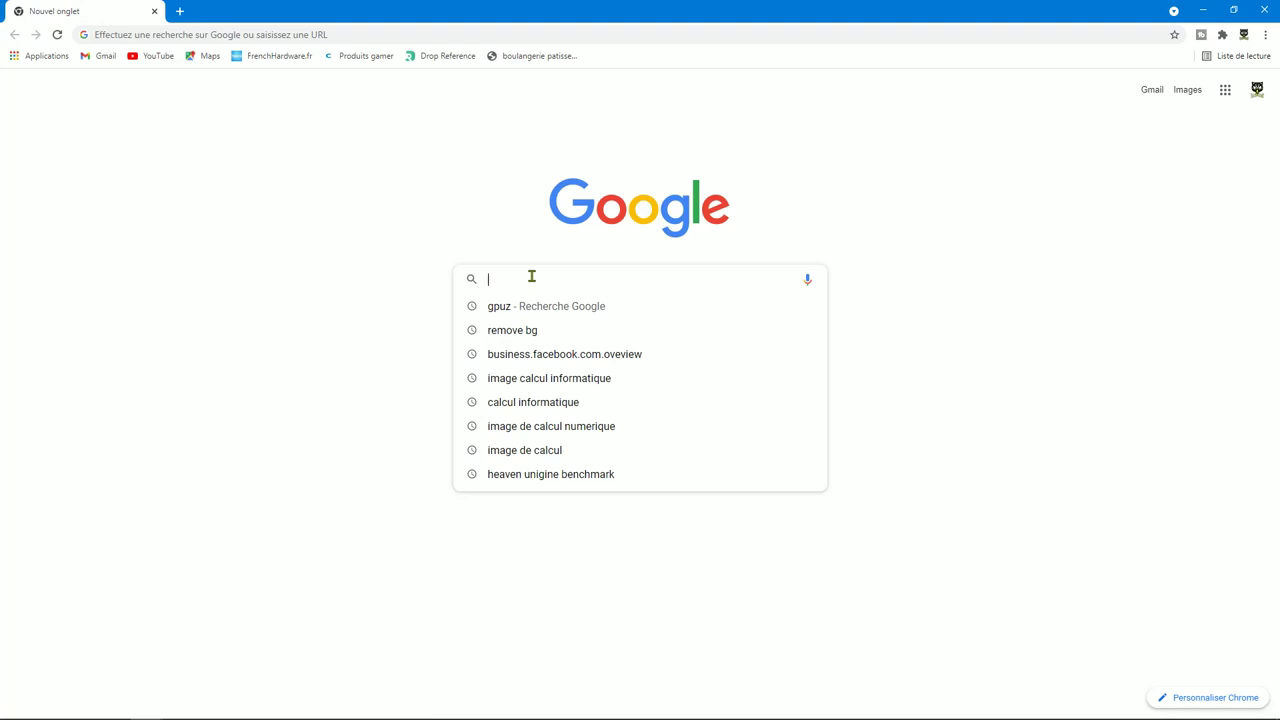
left_click(601, 476)
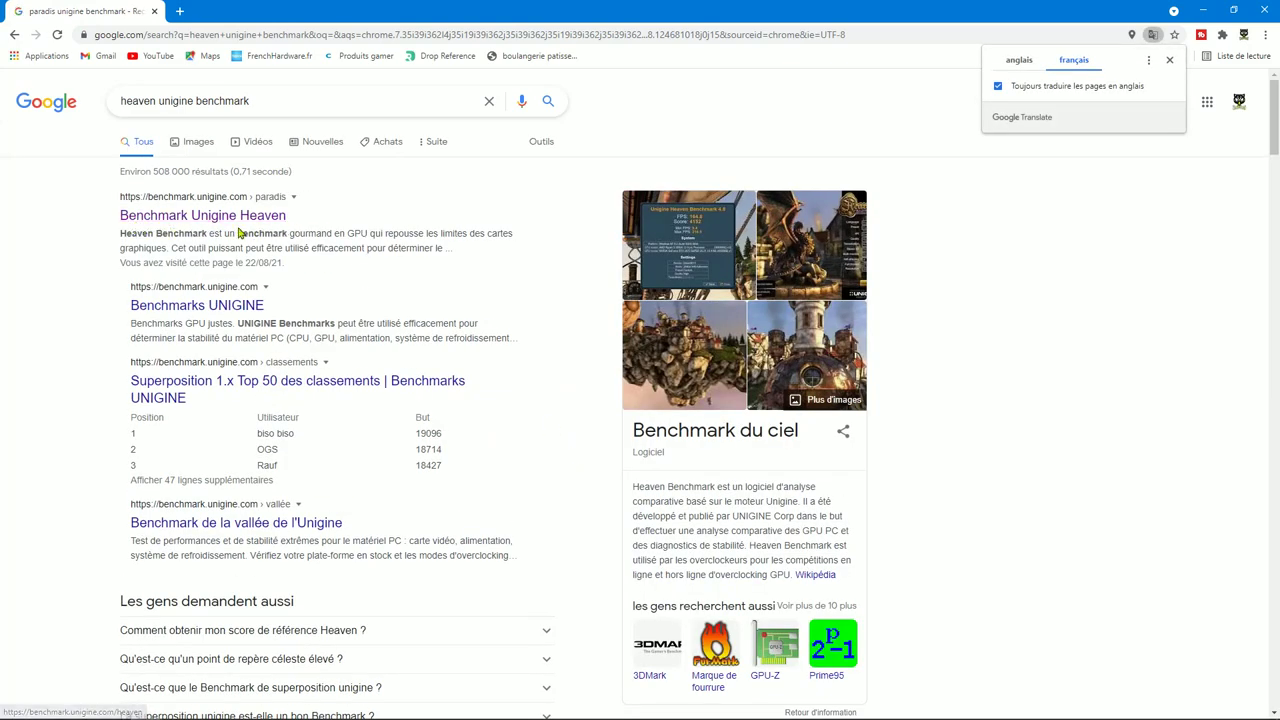
left_click(177, 216)
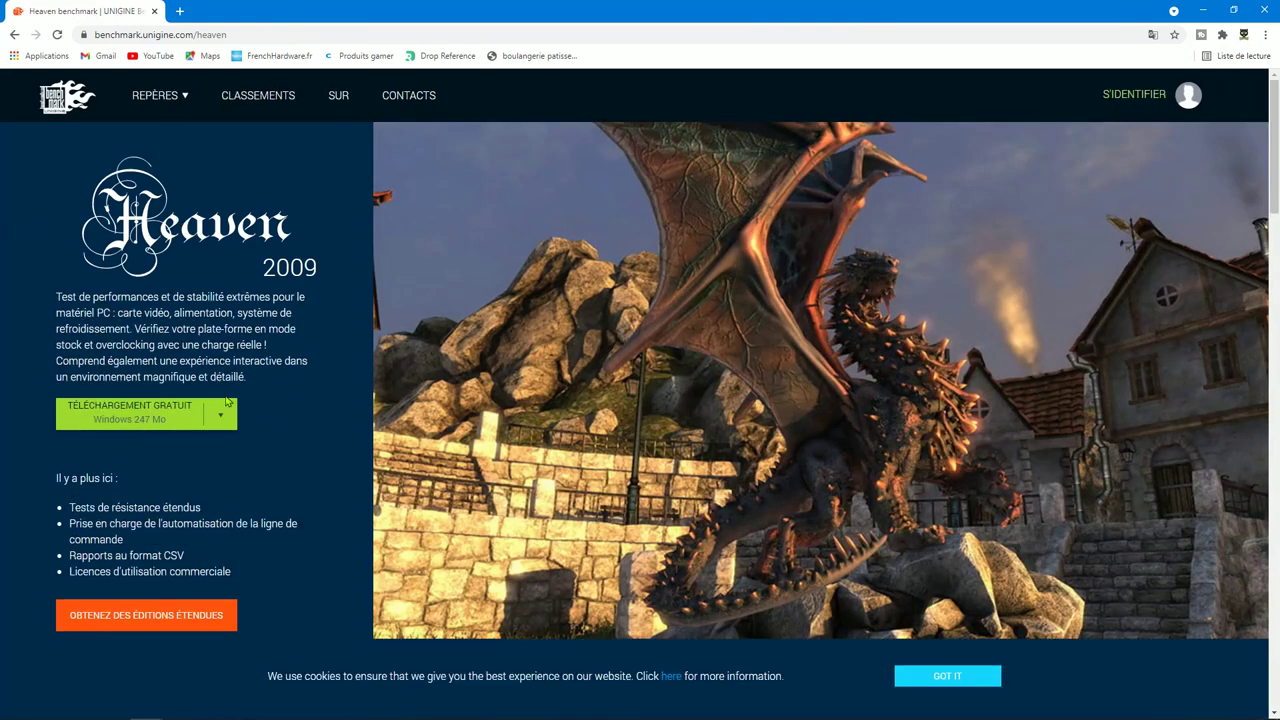
left_click(150, 413)
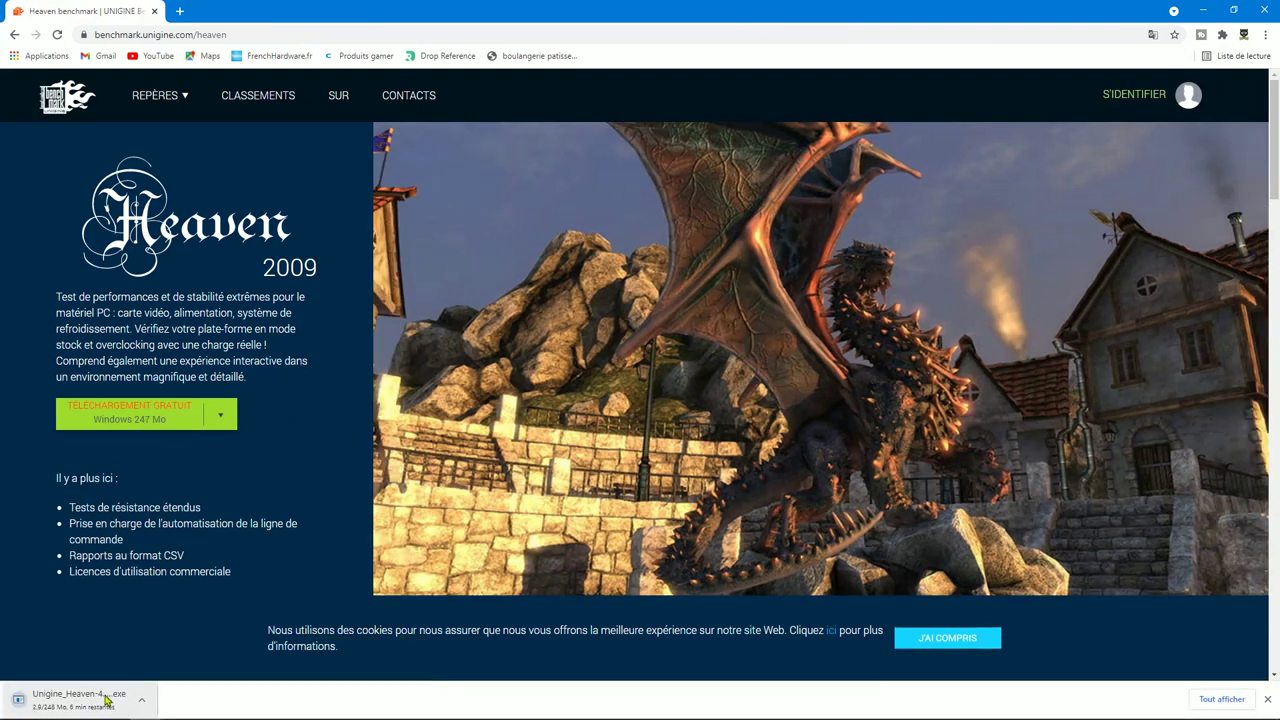
mouse_move(148, 708)
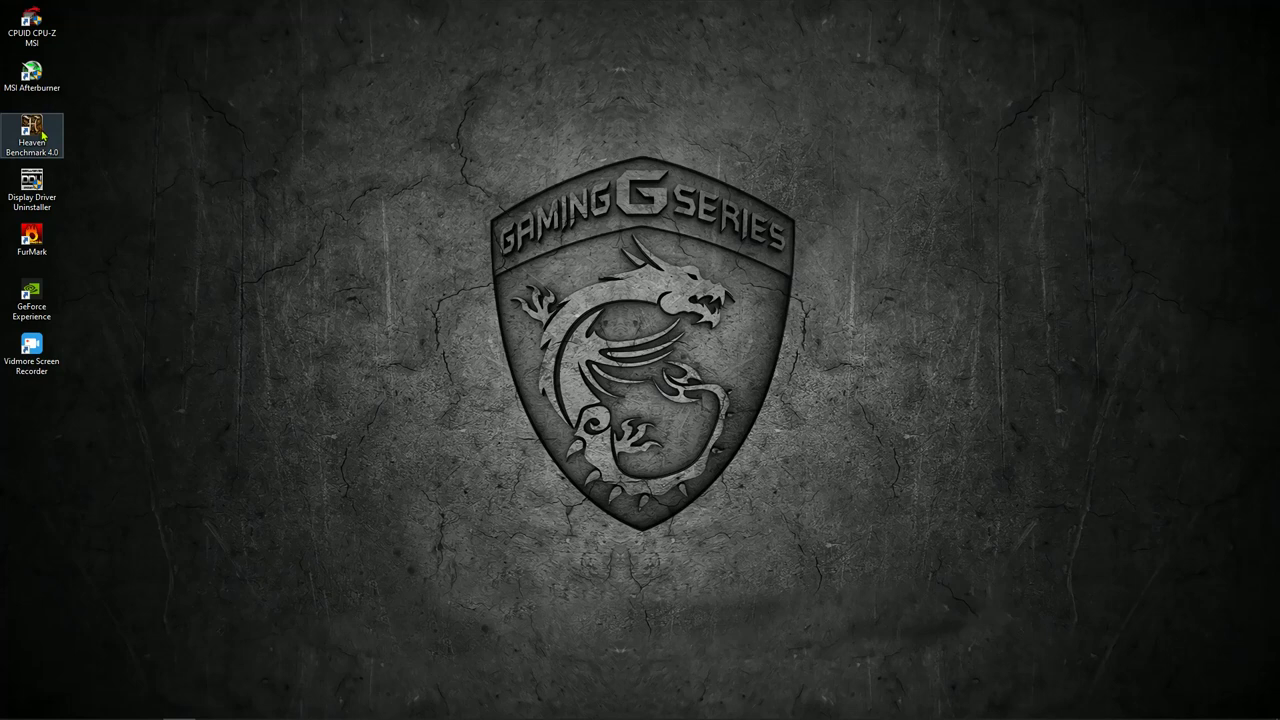
Launch Heaven Benchmark 4.0 with the Extreme preset and start the benchmark in the running scene.
double_click(32, 128)
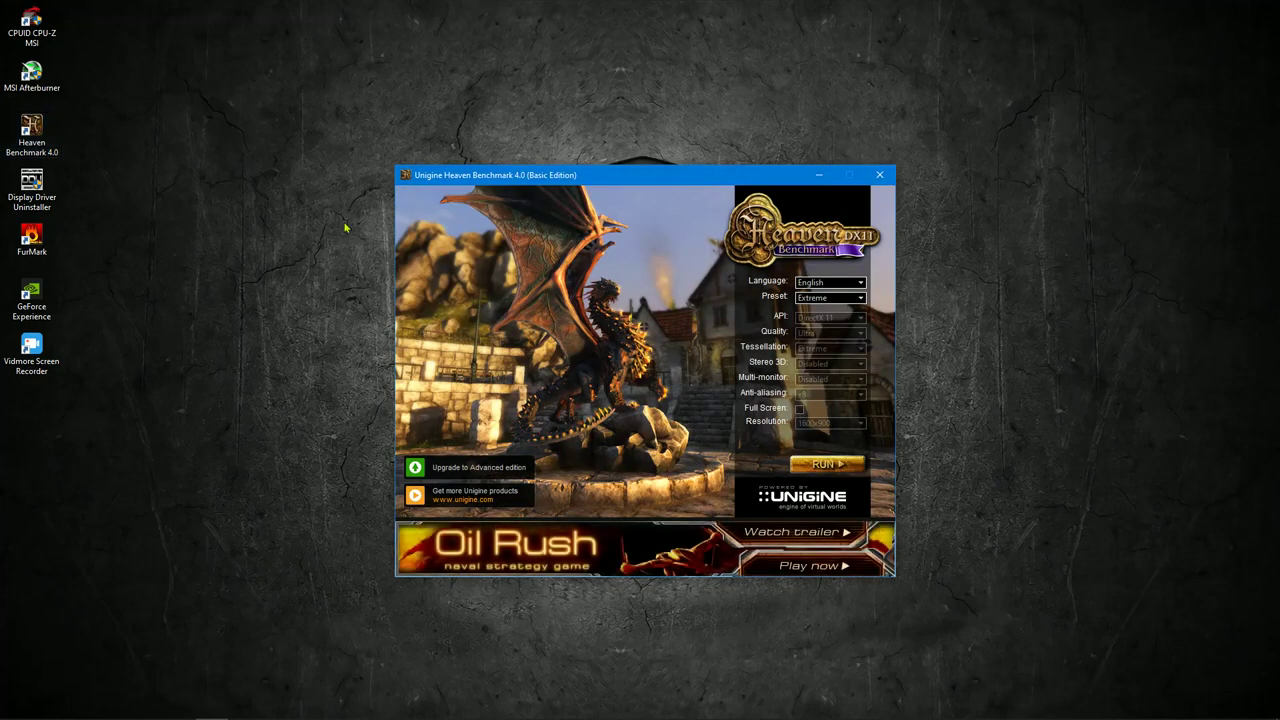
left_click(854, 299)
left_click(844, 311)
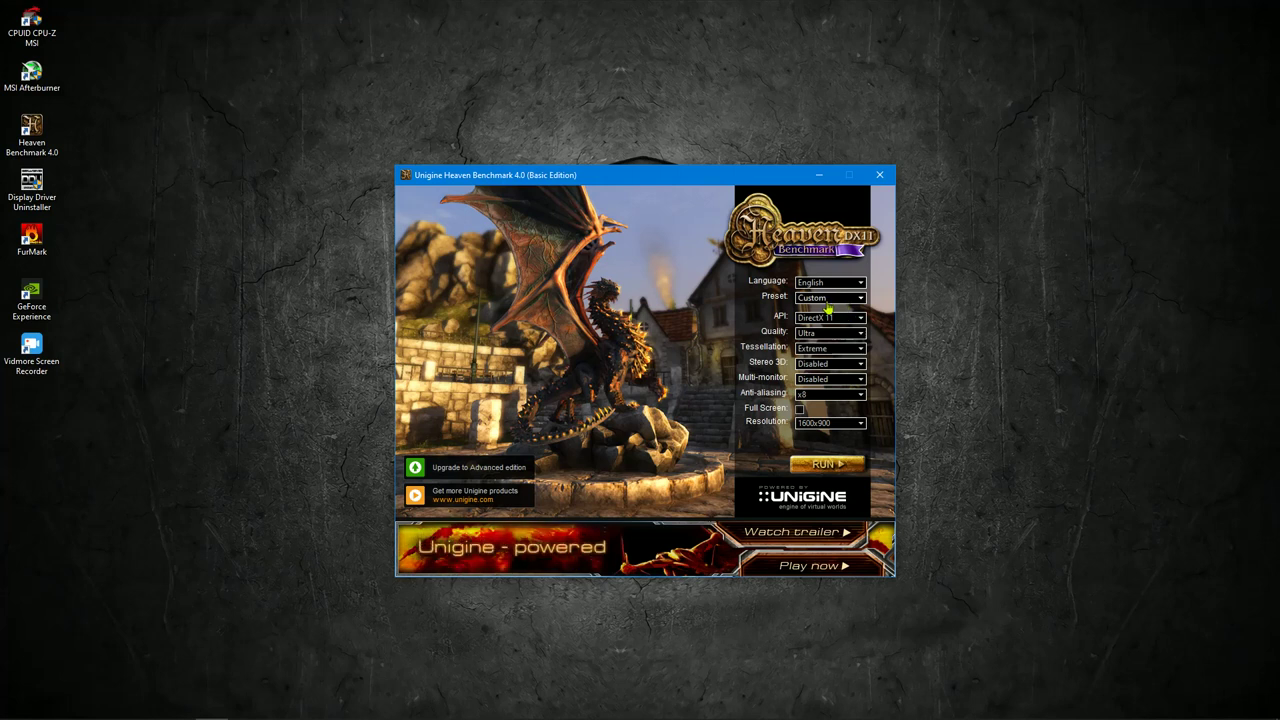
left_click(859, 302)
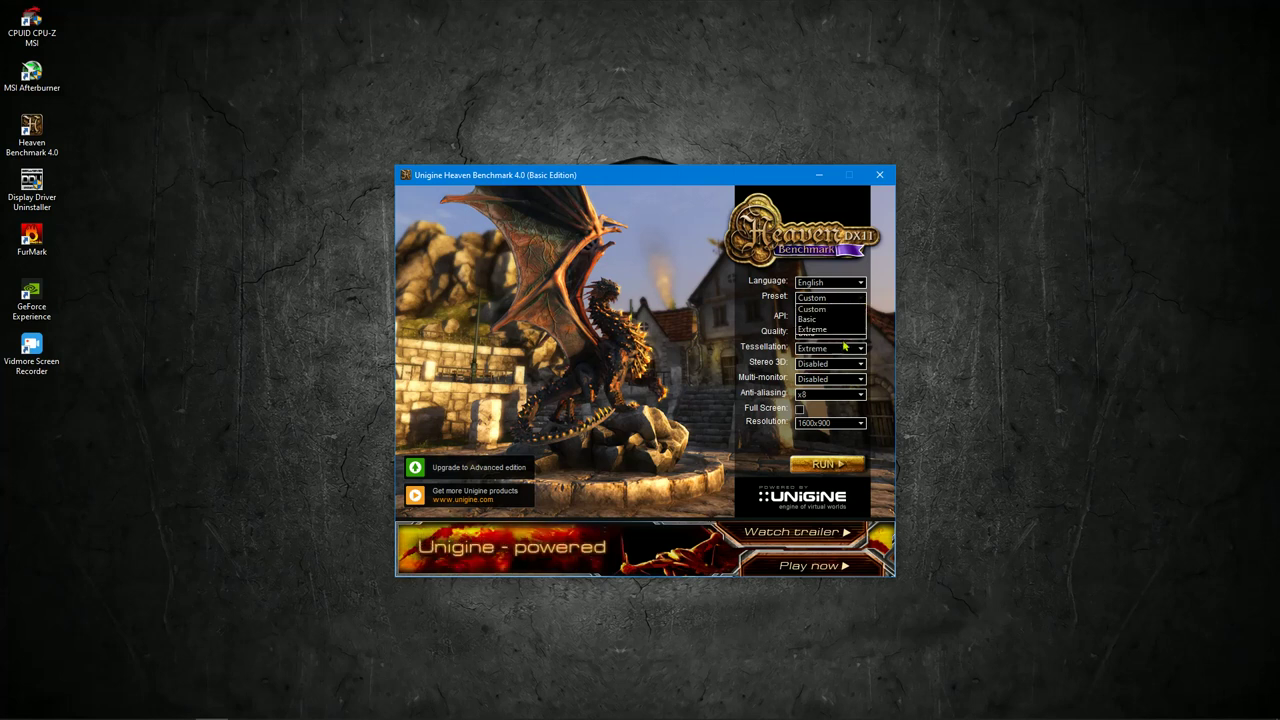
left_click(822, 329)
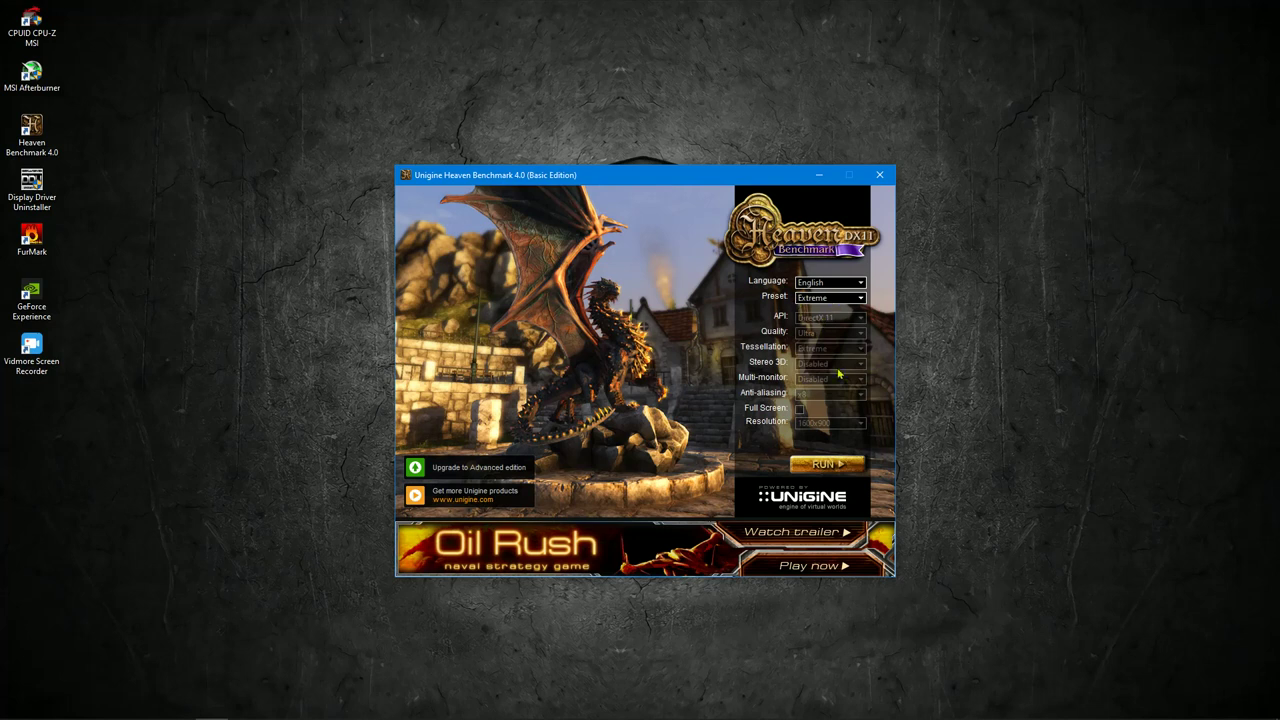
left_click(841, 463)
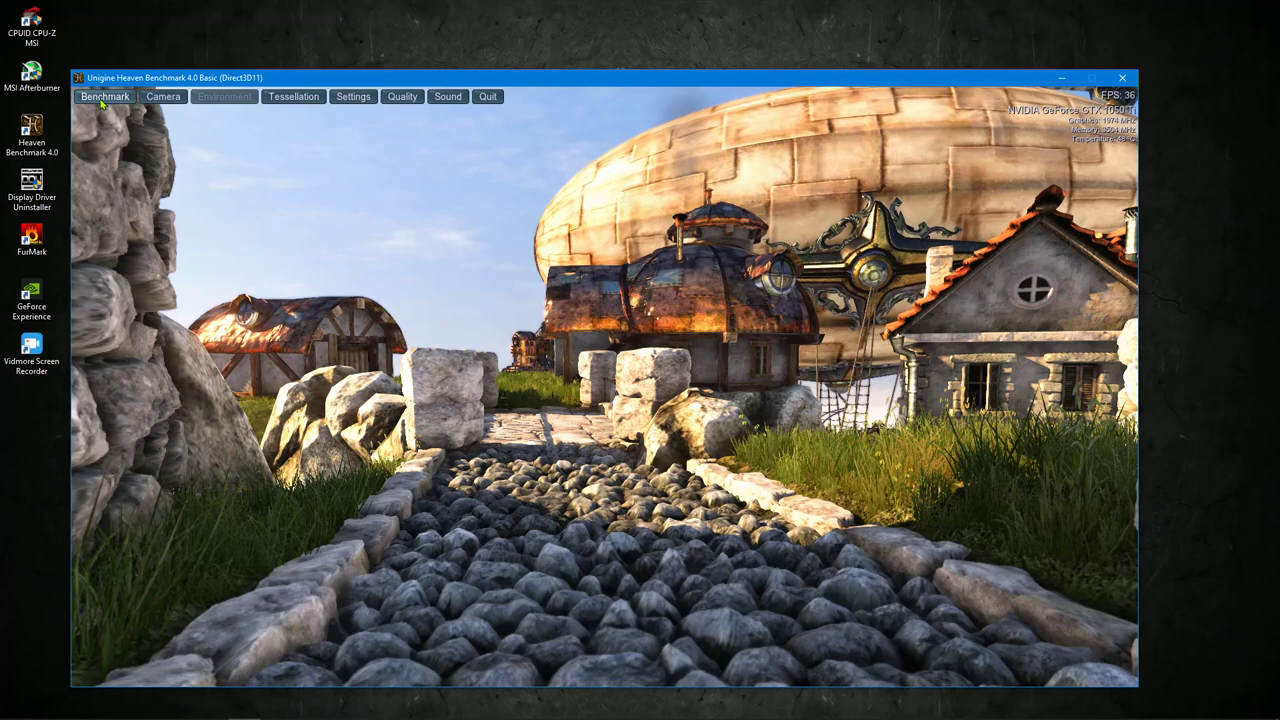
left_click(88, 97)
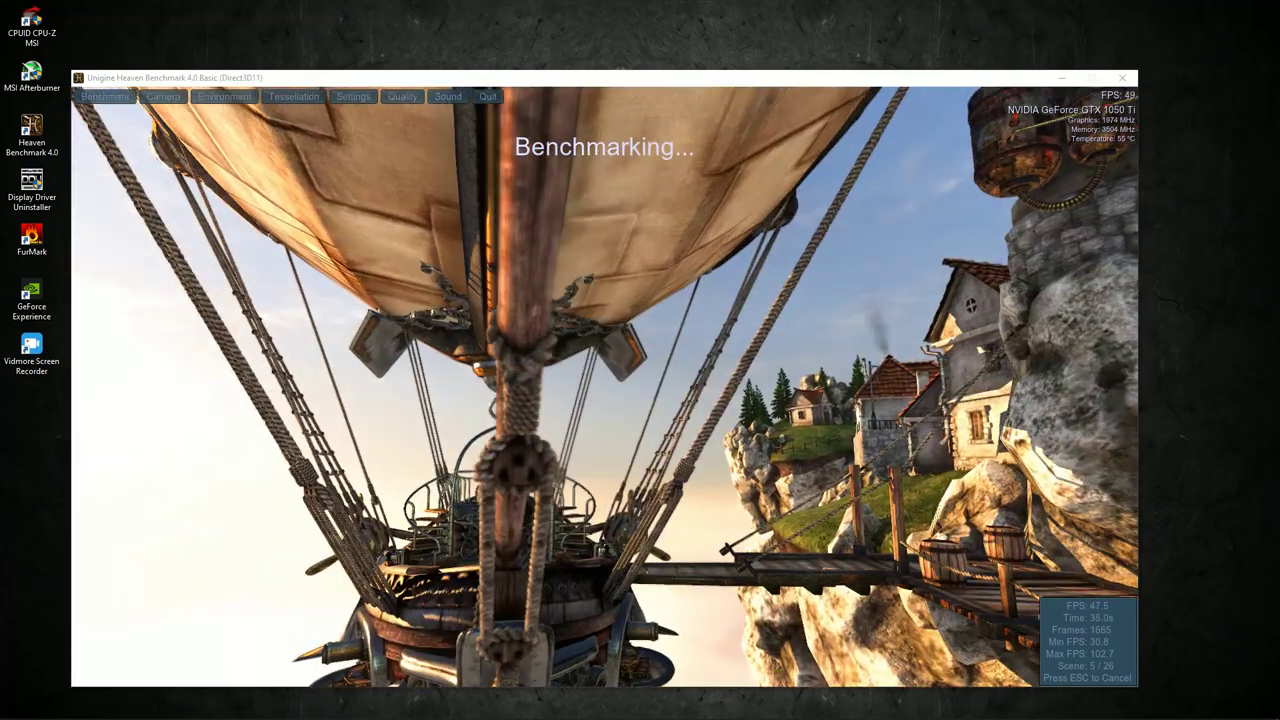
Switch to MSI Afterburner and raise core voltage to +100%, power limit to 125% and temperature limit to 97 °C.
mouse_move(849, 700)
key("alt+Tab")
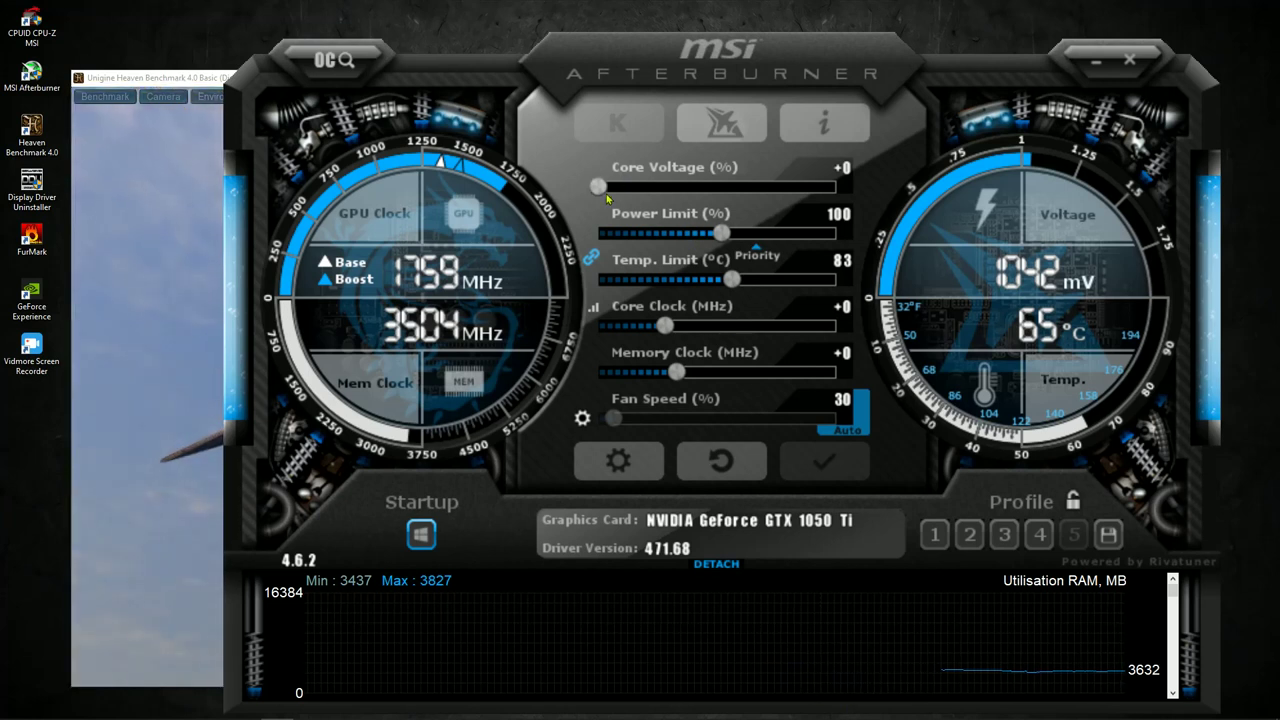
mouse_move(600, 187)
left_click_drag(600, 187, 840, 188)
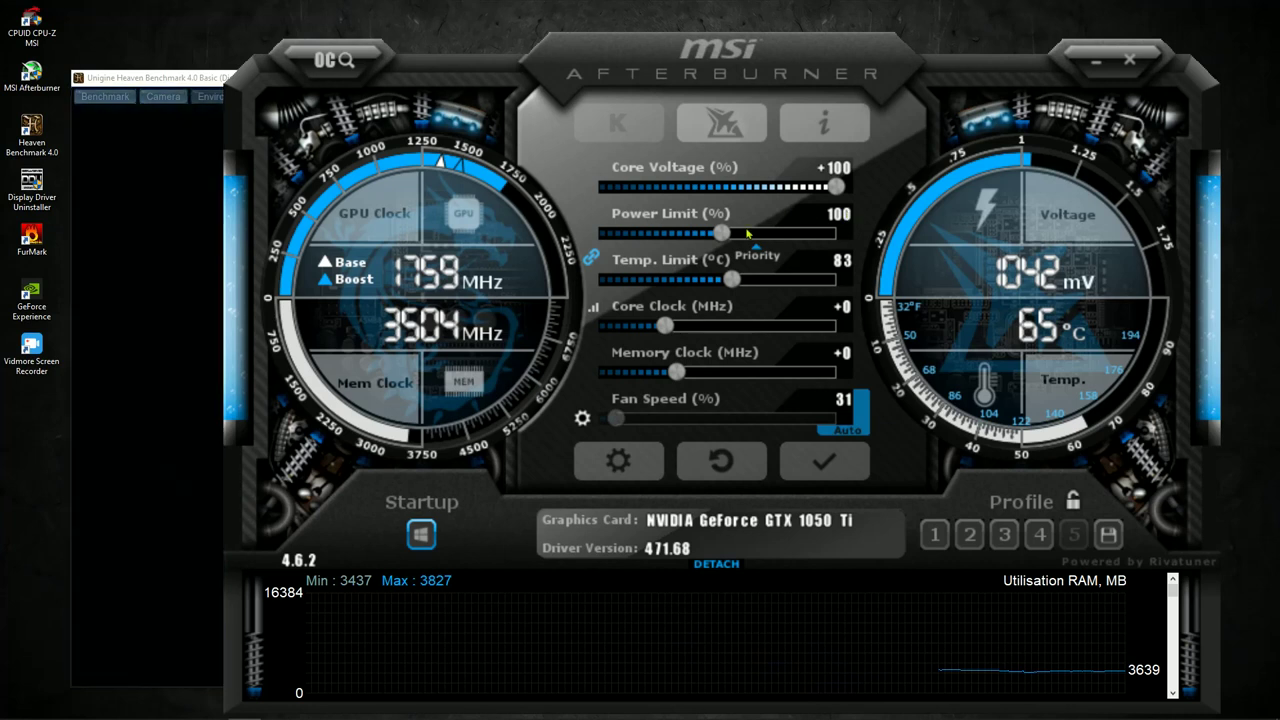
left_click_drag(718, 234, 842, 258)
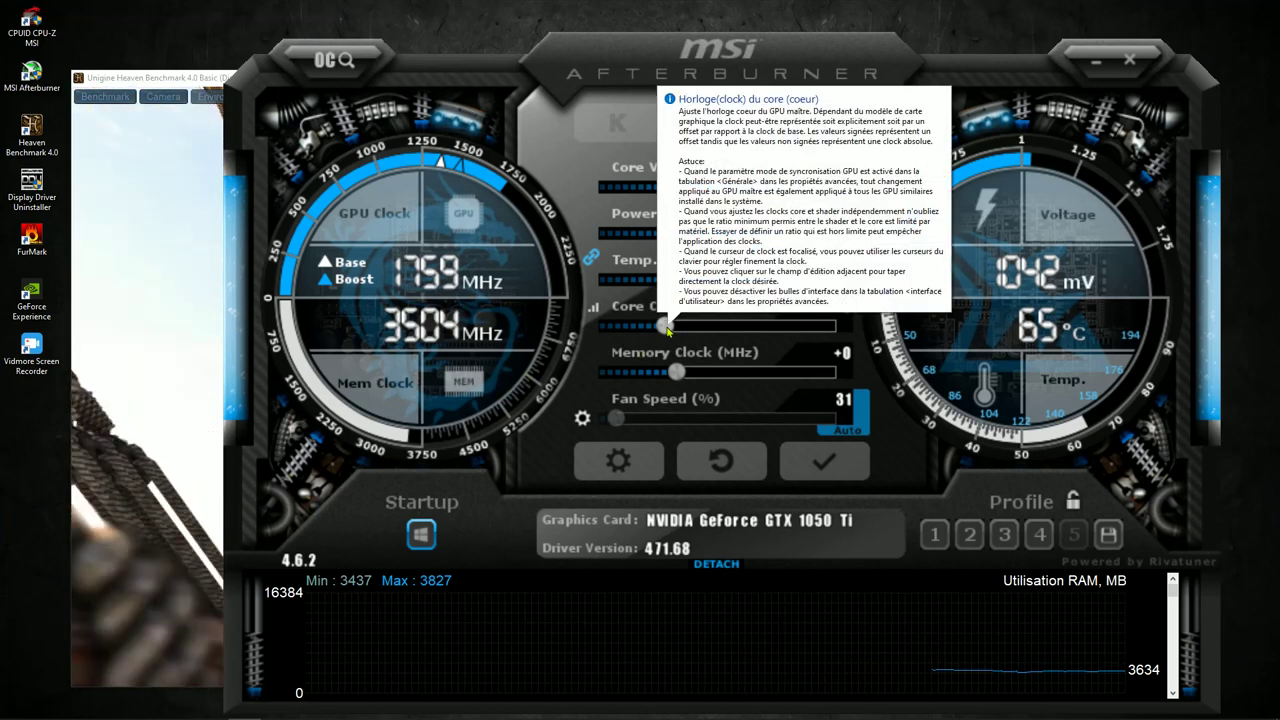
Try core clock offsets of +61 MHz and +167 MHz for the graphics card.
left_click_drag(667, 329, 680, 332)
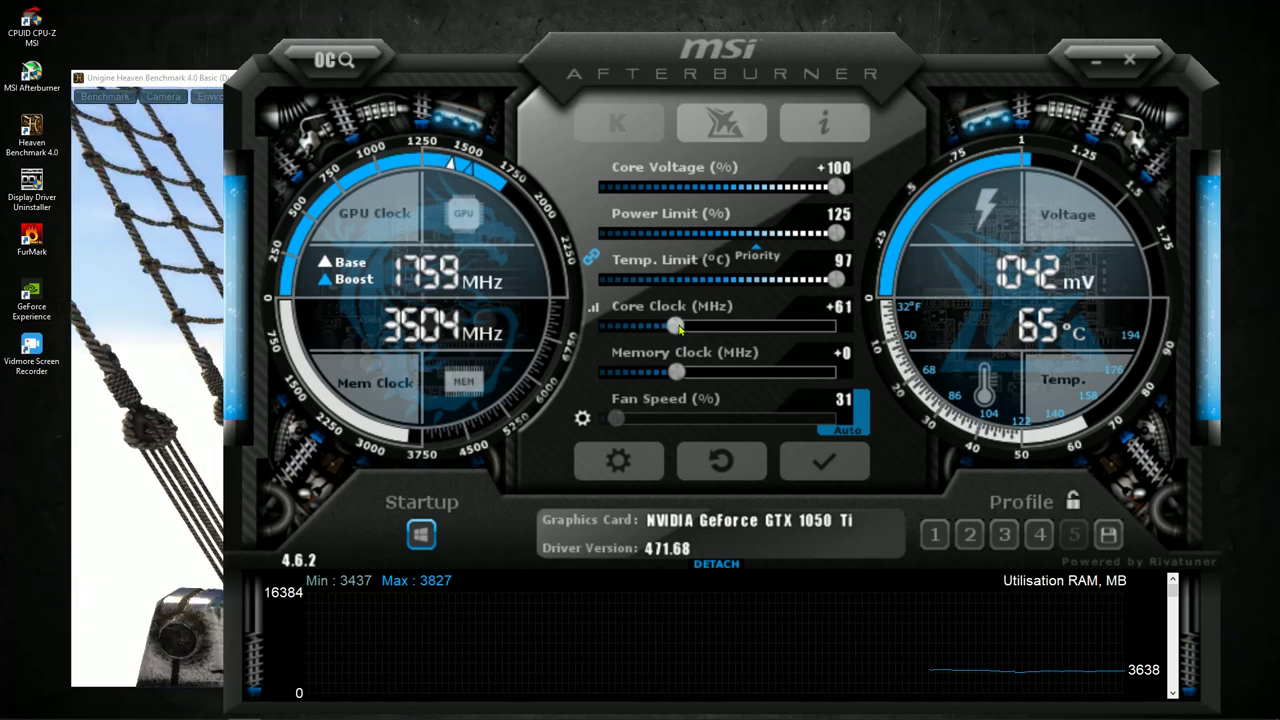
left_click(812, 476)
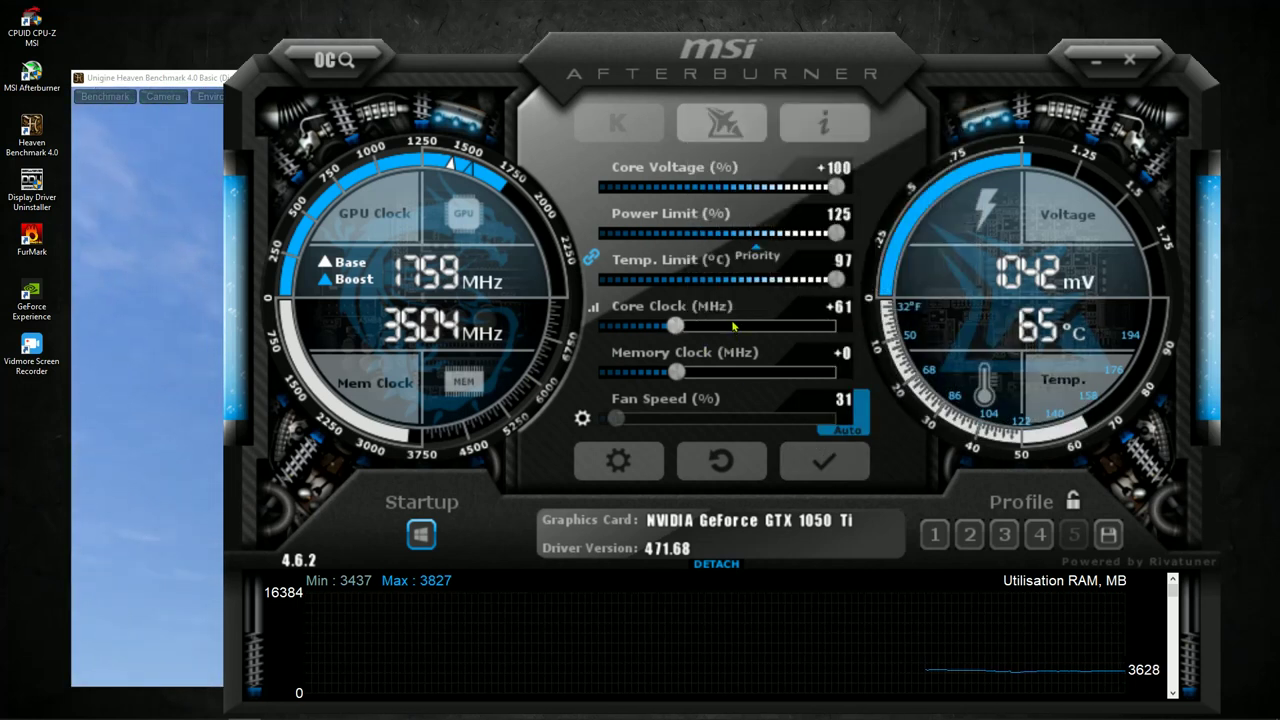
mouse_move(735, 333)
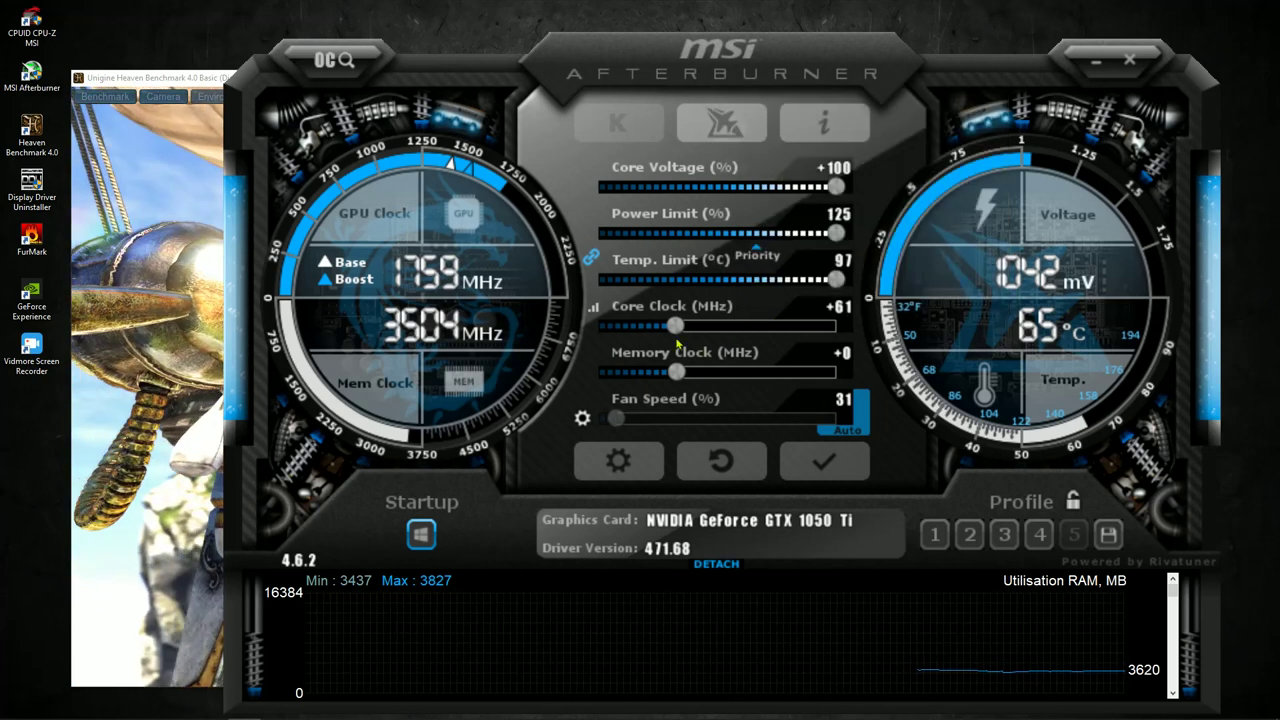
left_click(731, 329)
left_click_drag(727, 331, 696, 337)
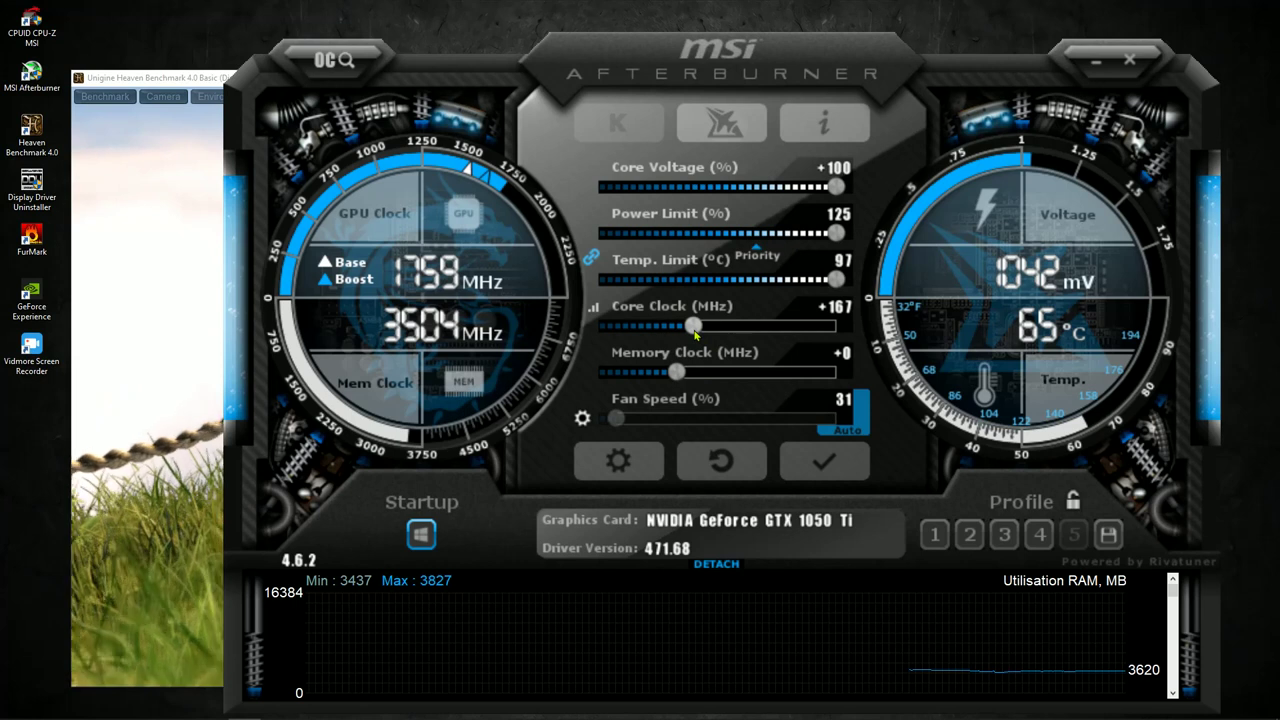
Load profile 1 and lower the memory clock offset to -502 MHz.
left_click(929, 538)
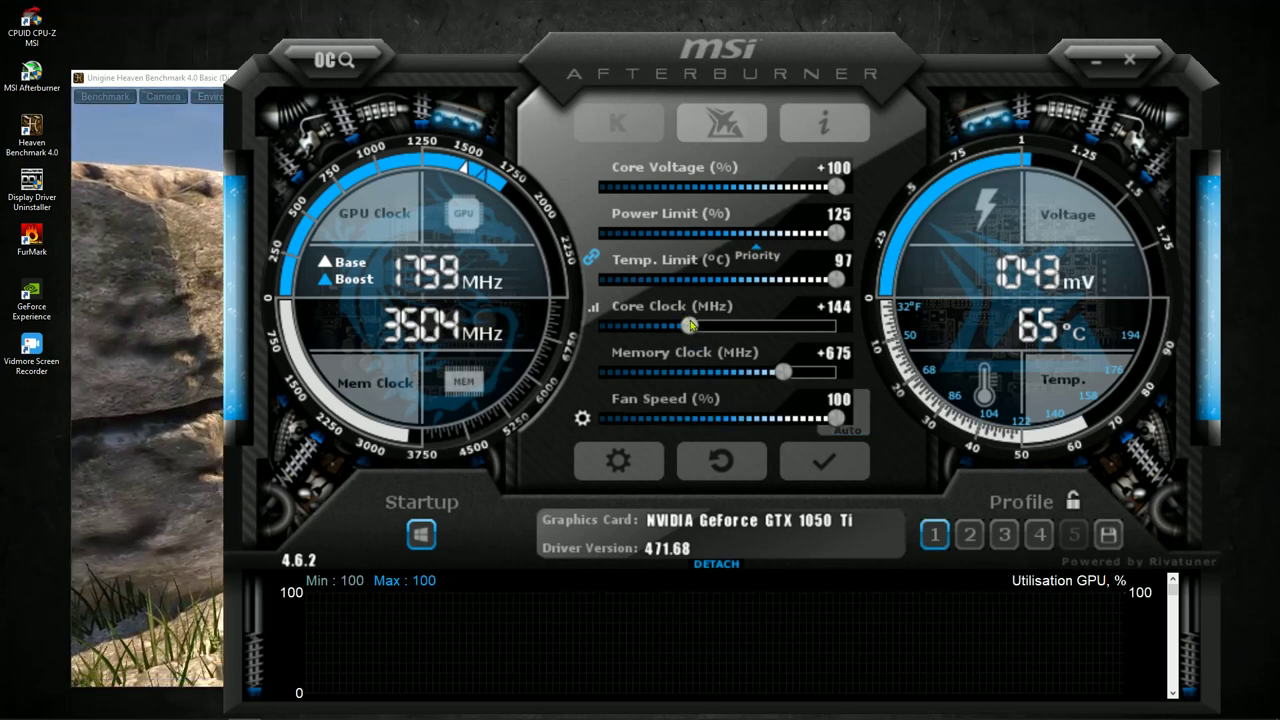
mouse_move(690, 325)
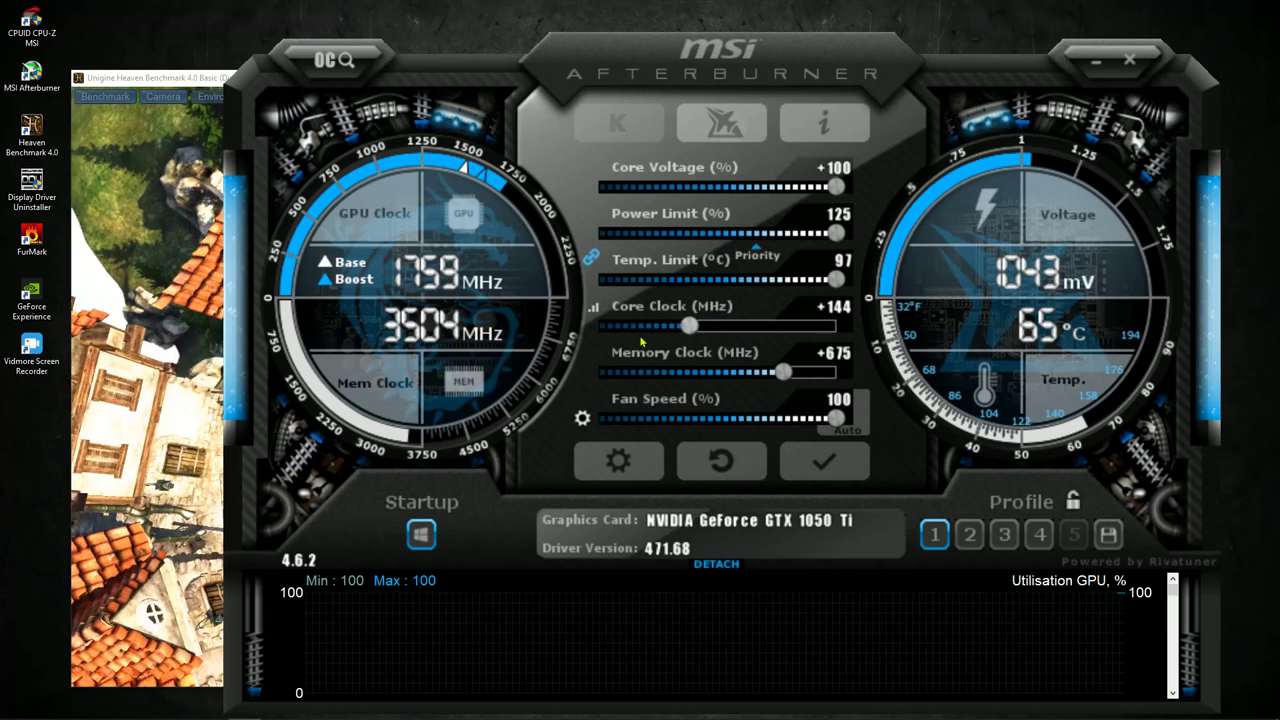
left_click_drag(783, 374, 577, 367)
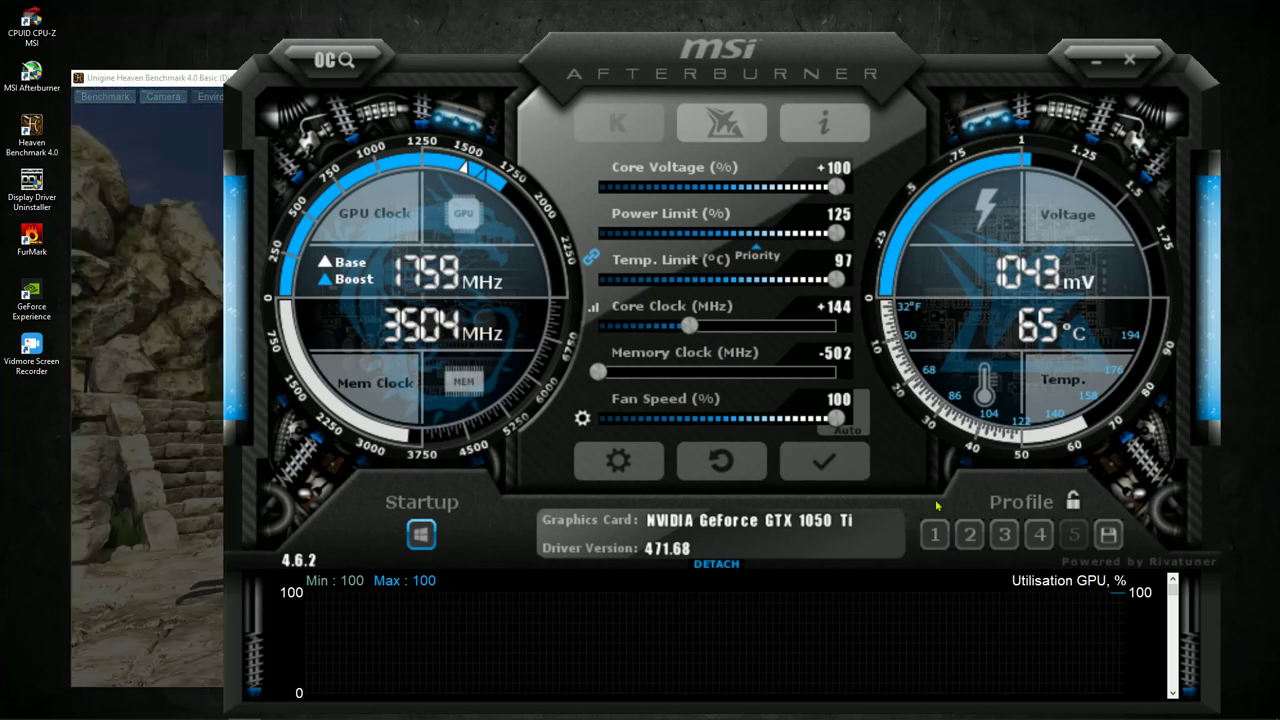
Save the overclock with a memory clock offset of +407 MHz as profile 5 and apply it.
left_click(1109, 538)
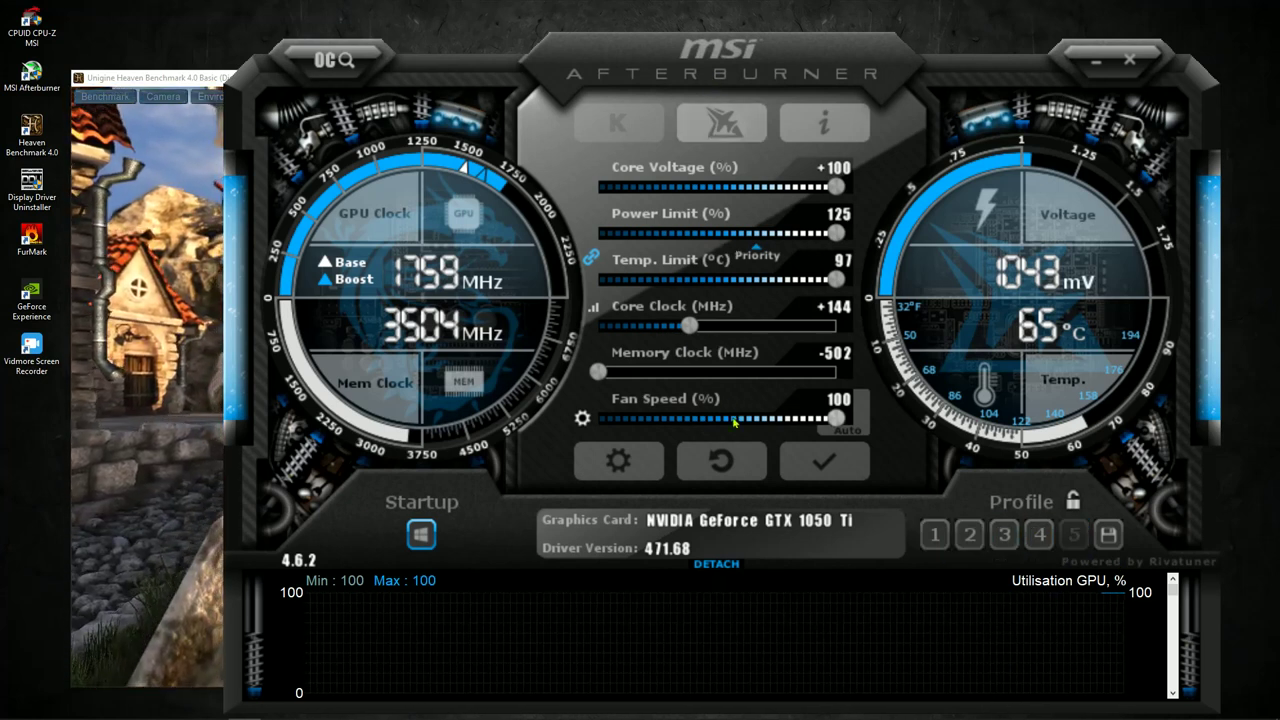
left_click_drag(598, 372, 744, 378)
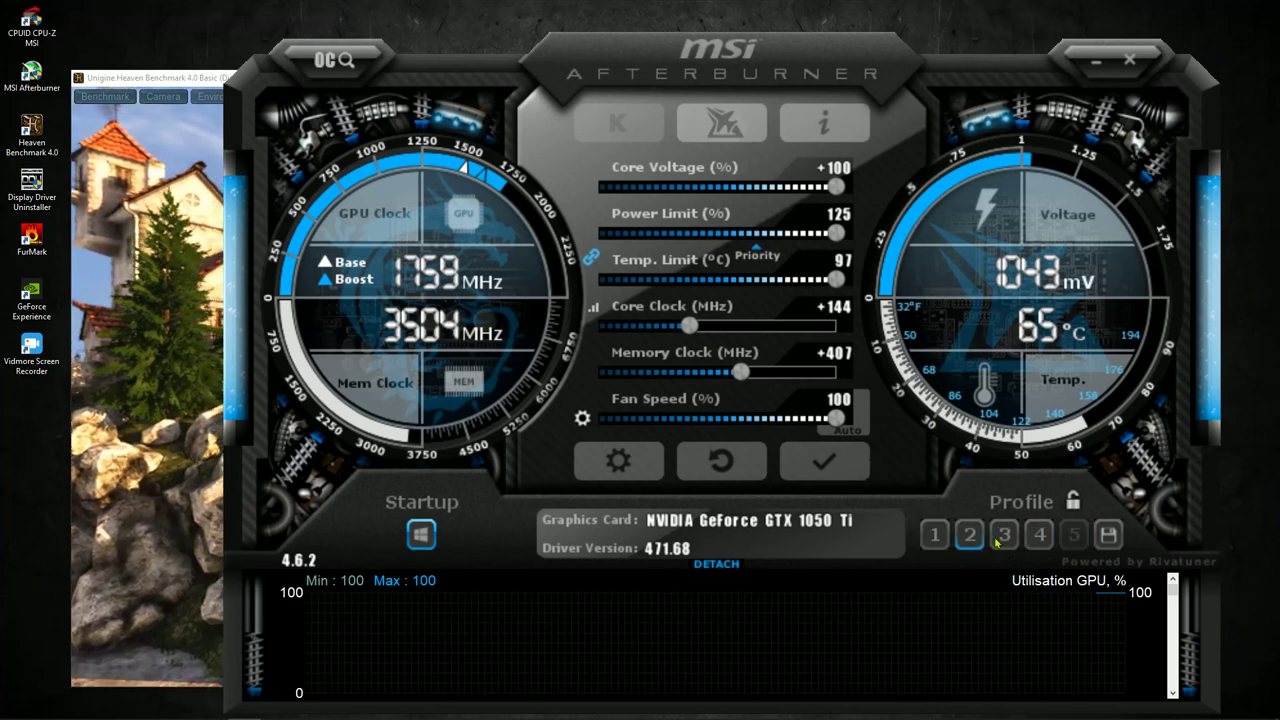
left_click(1076, 537)
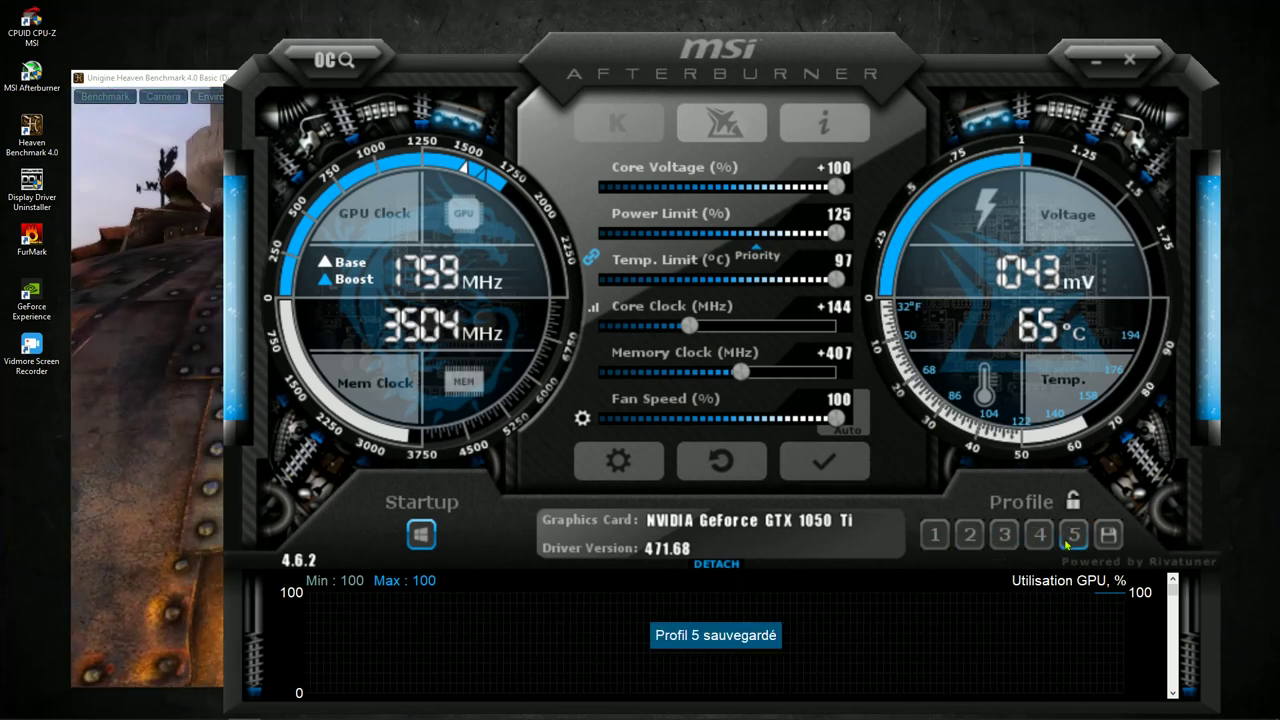
left_click(826, 464)
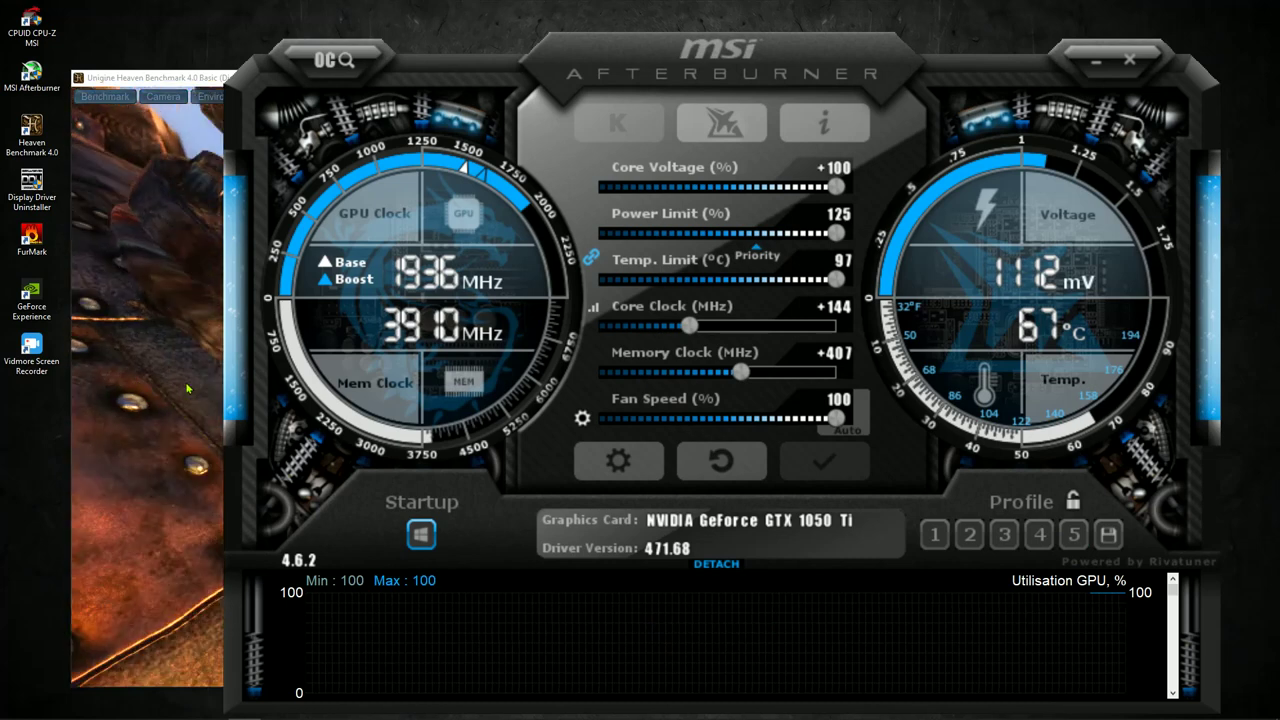
Switch to the Heaven Benchmark window and close its benchmark results.
left_click(212, 150)
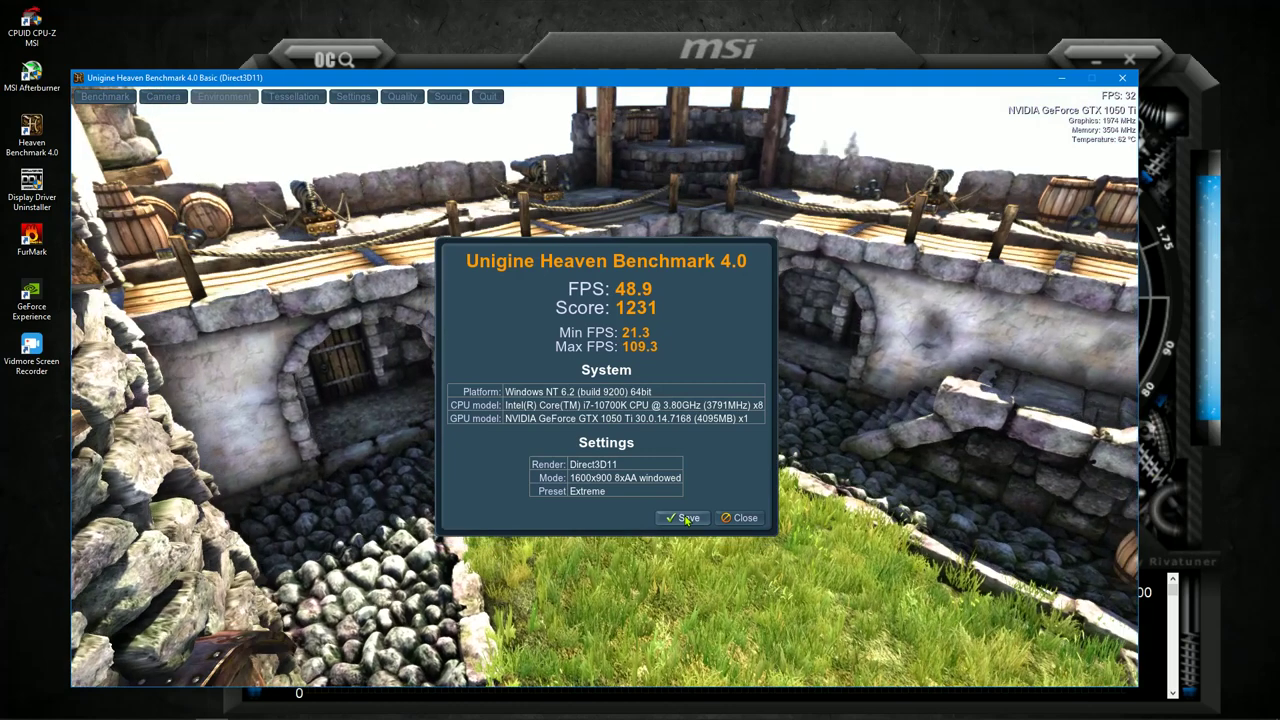
left_click(689, 517)
left_click(703, 515)
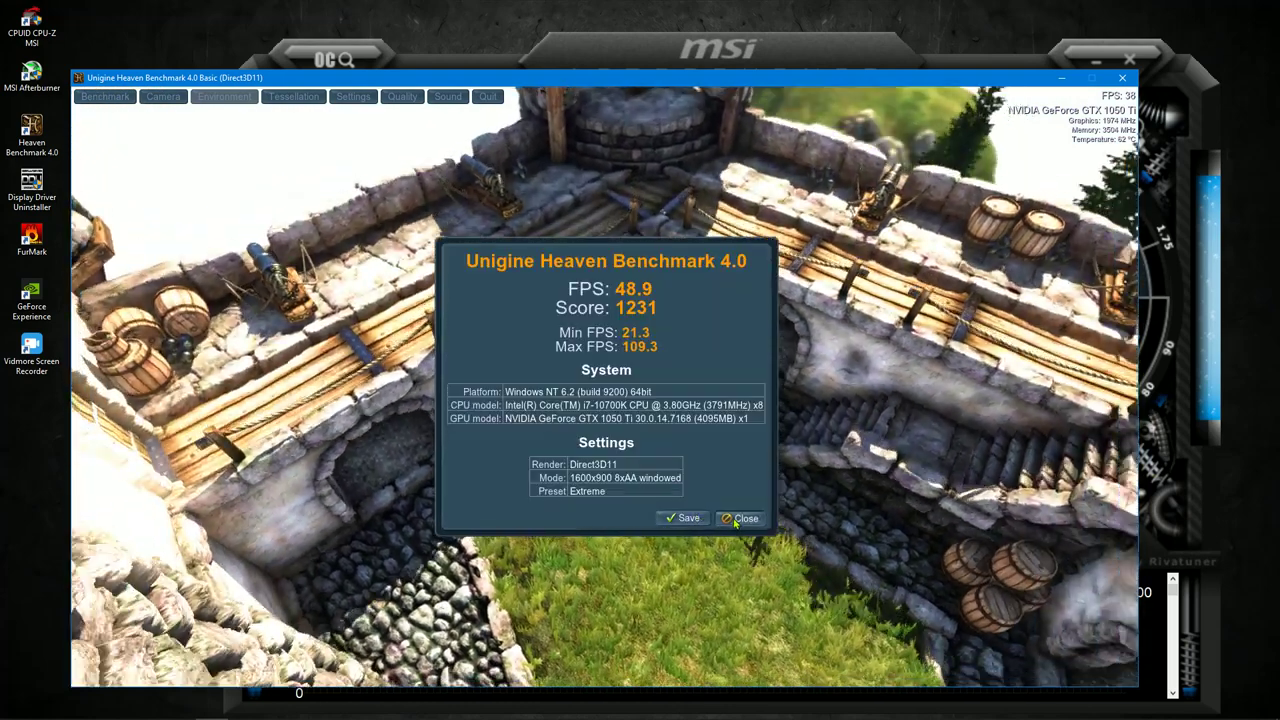
left_click(736, 518)
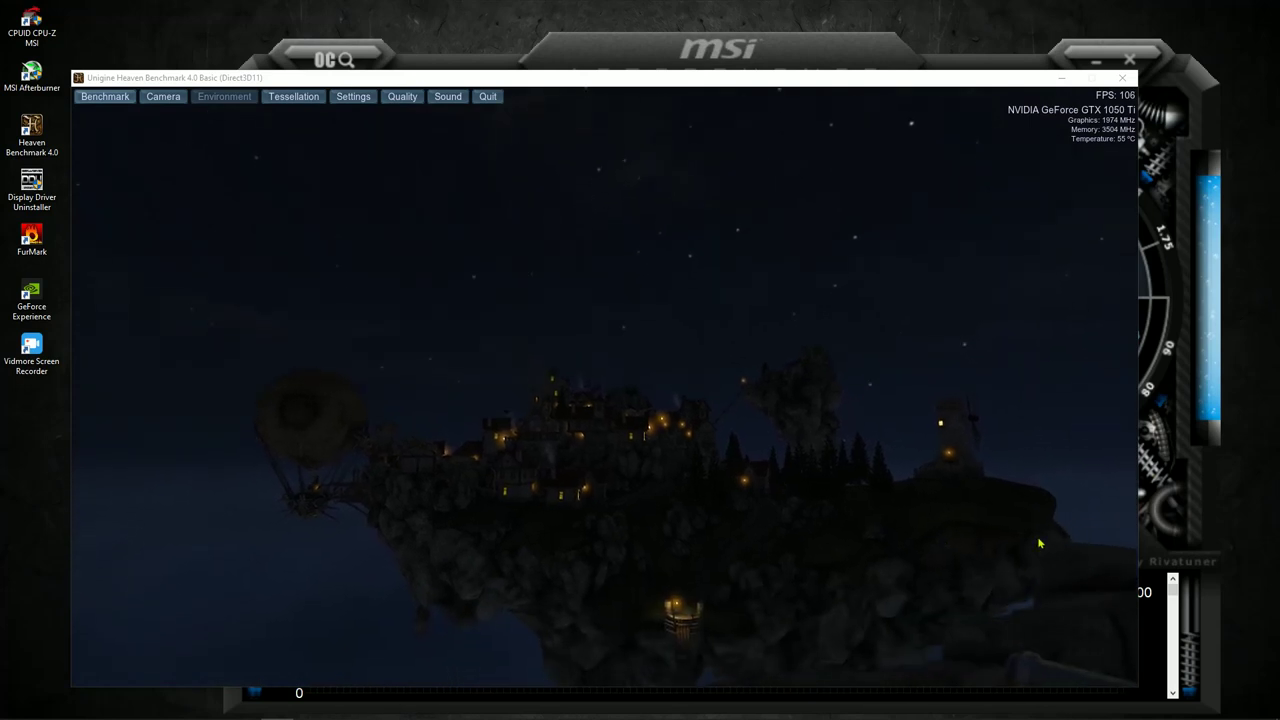
Switch to MSI Afterburner, try automatic fan control and return the fan speed to manual at 100%.
left_click(1178, 370)
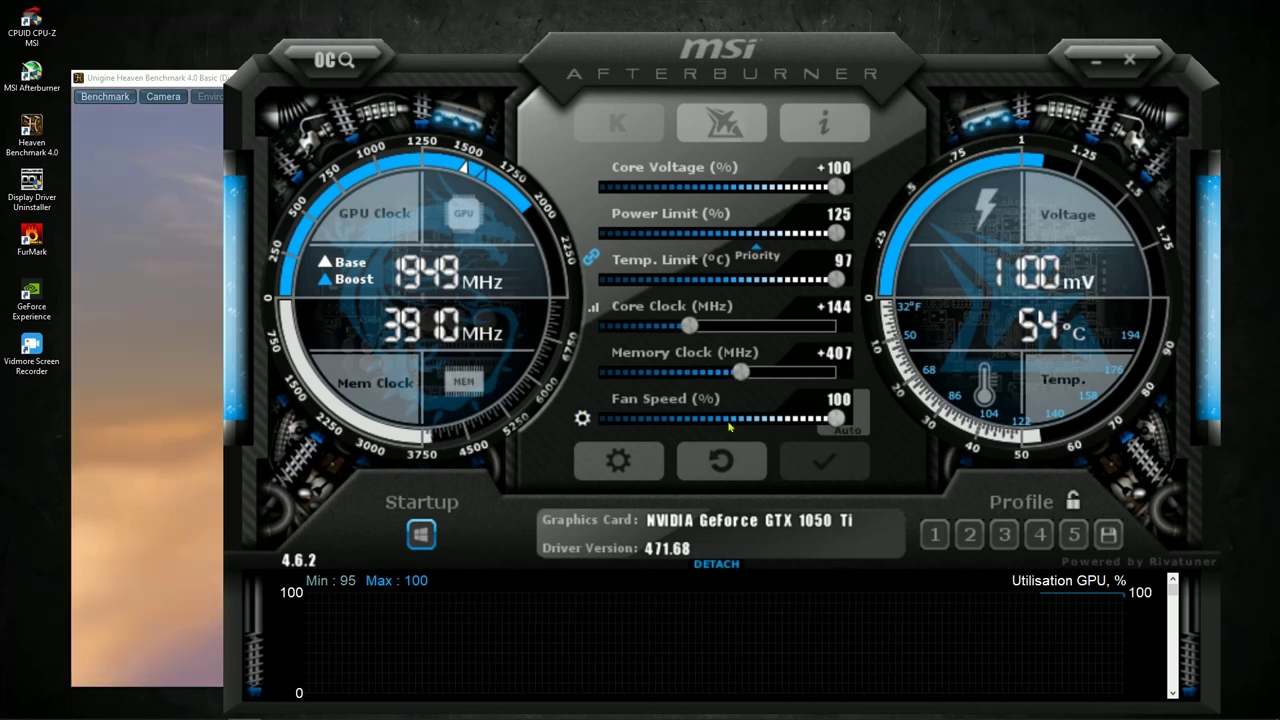
mouse_move(835, 427)
left_mouse_down()
mouse_move(693, 420)
mouse_move(842, 420)
left_mouse_up()
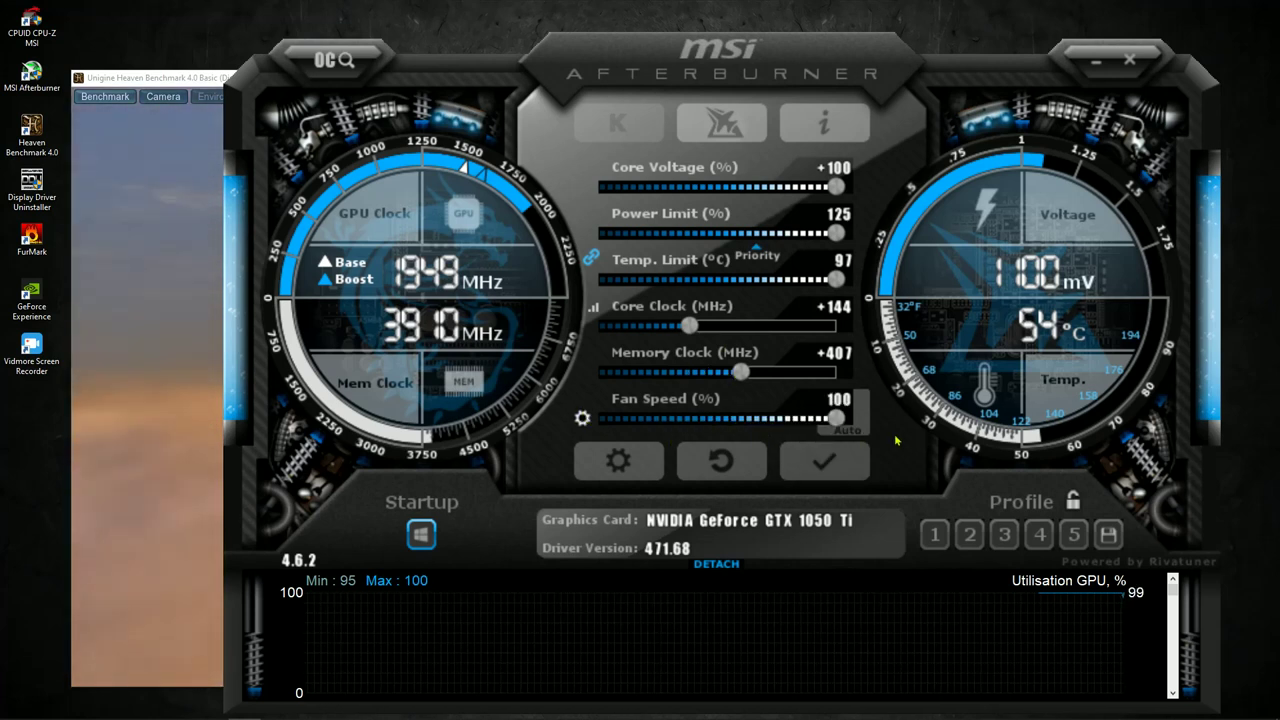
left_click(853, 431)
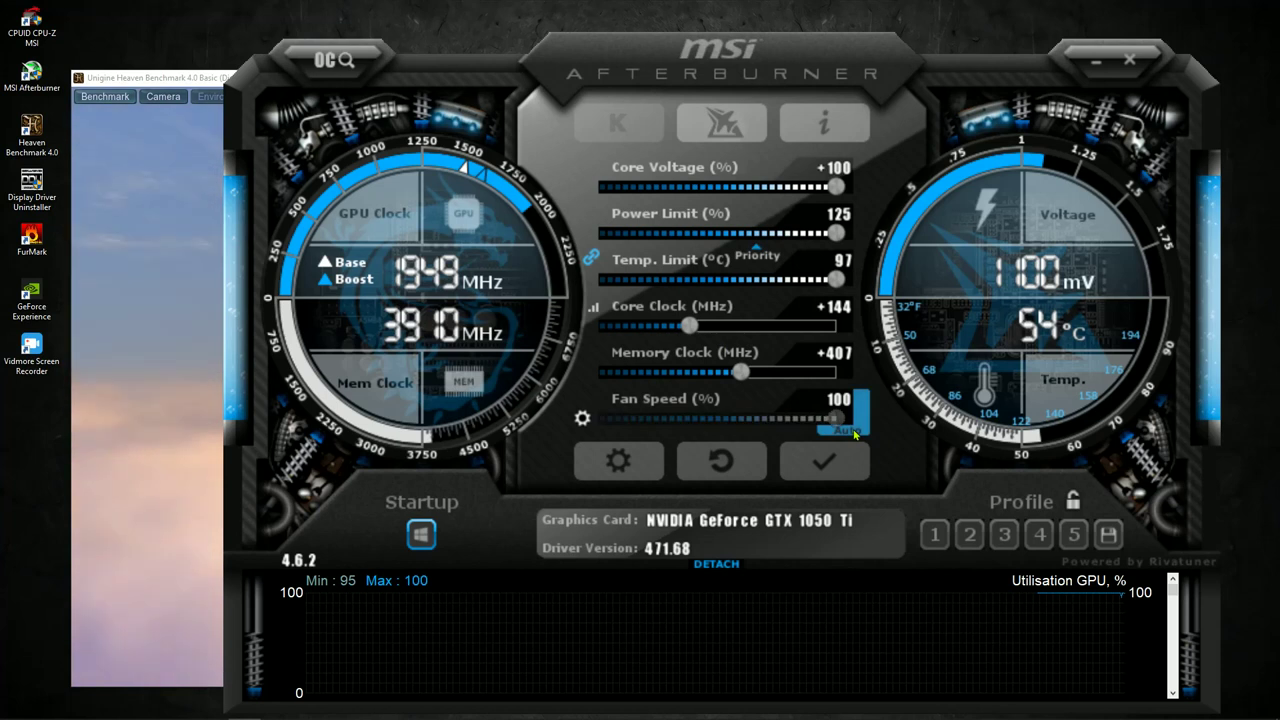
left_click(851, 431)
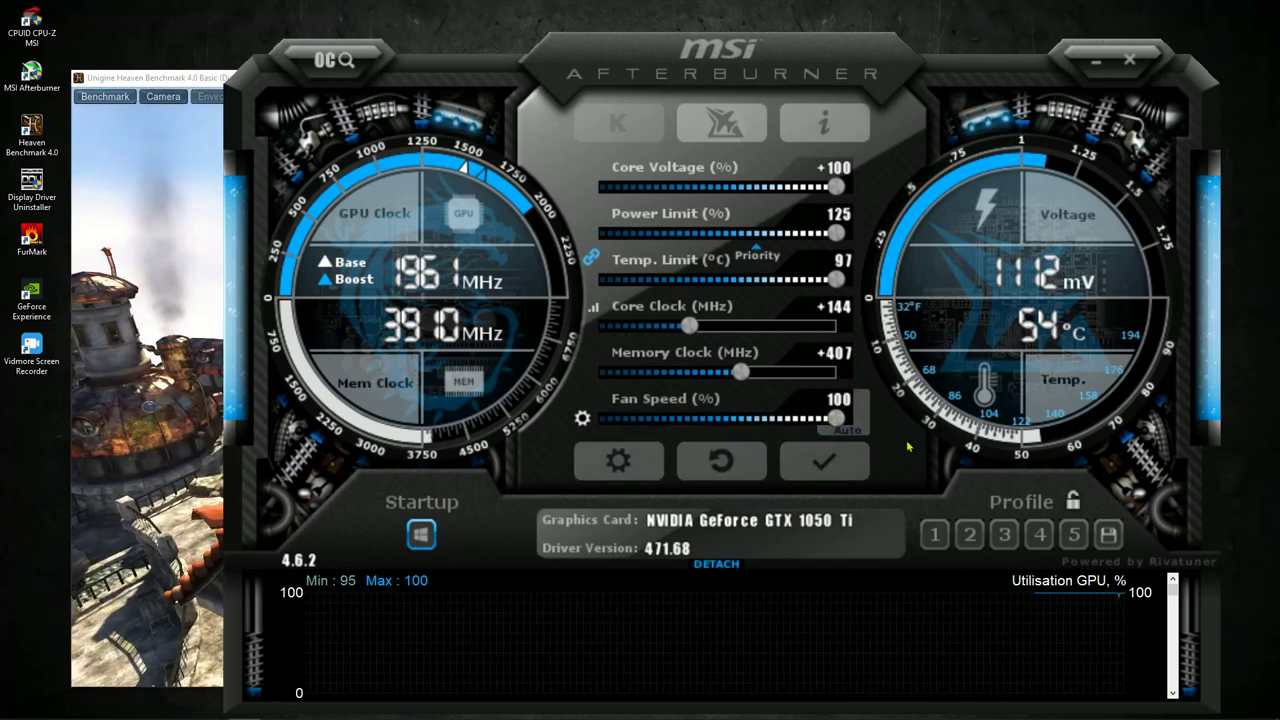
Load profile 1 with its memory clock offset of +675 MHz and apply it to the graphics card.
left_click(933, 535)
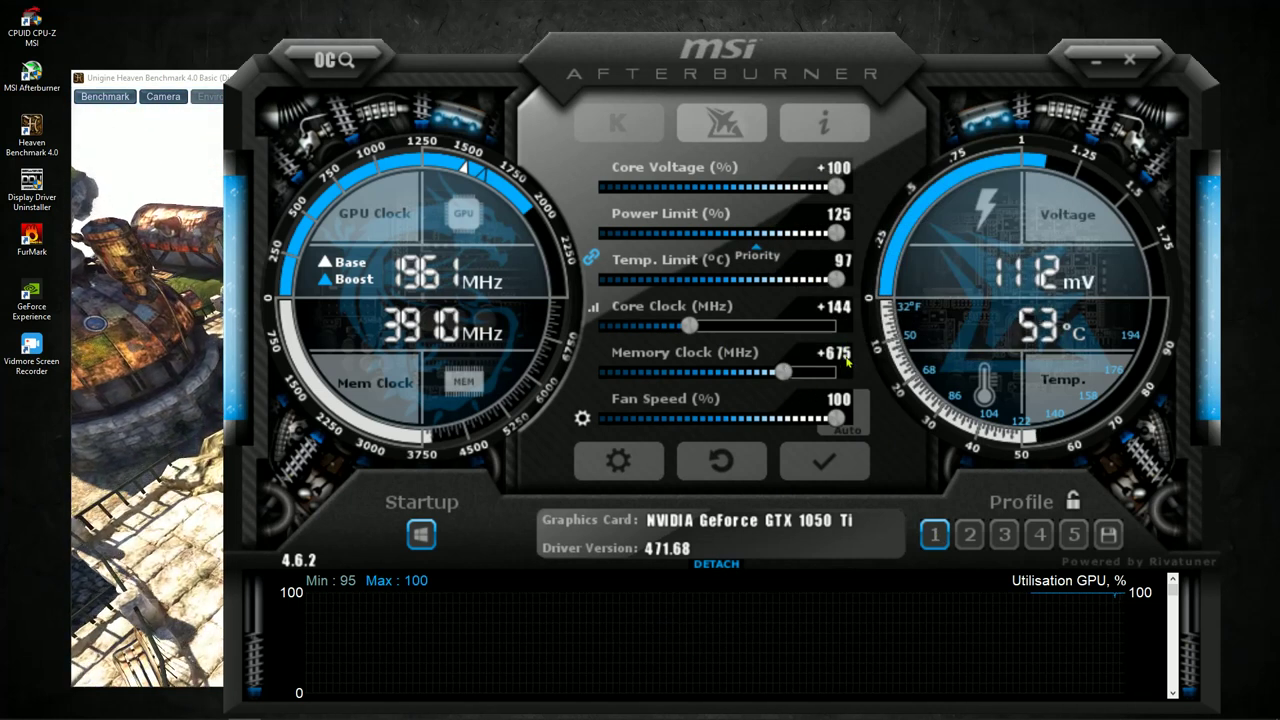
mouse_move(848, 364)
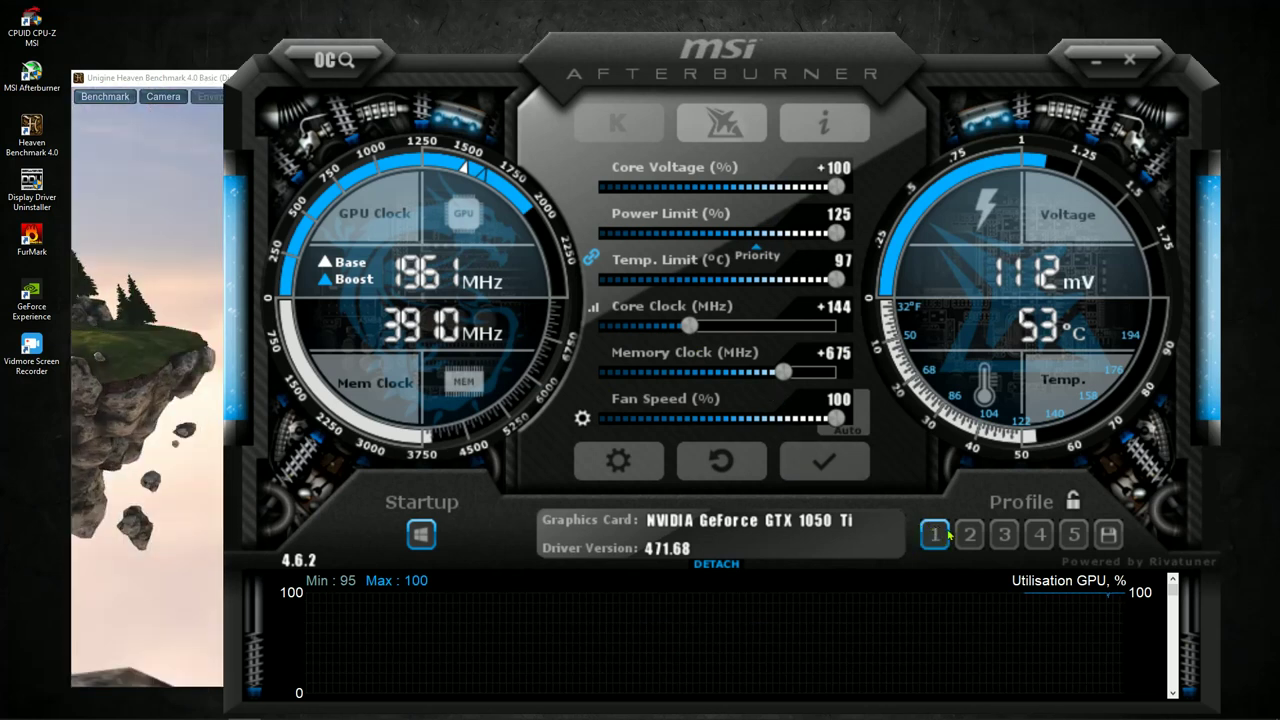
left_click(824, 462)
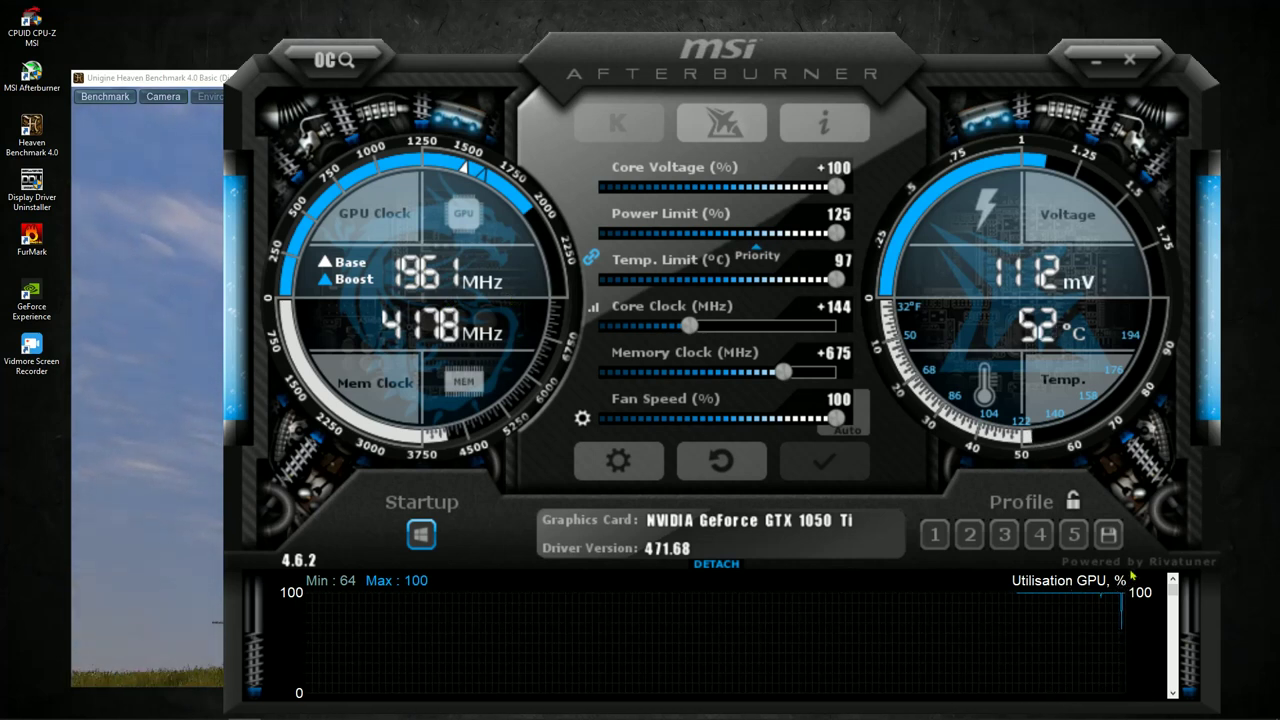
Detach the hardware monitoring graphs into their own window.
left_click(722, 564)
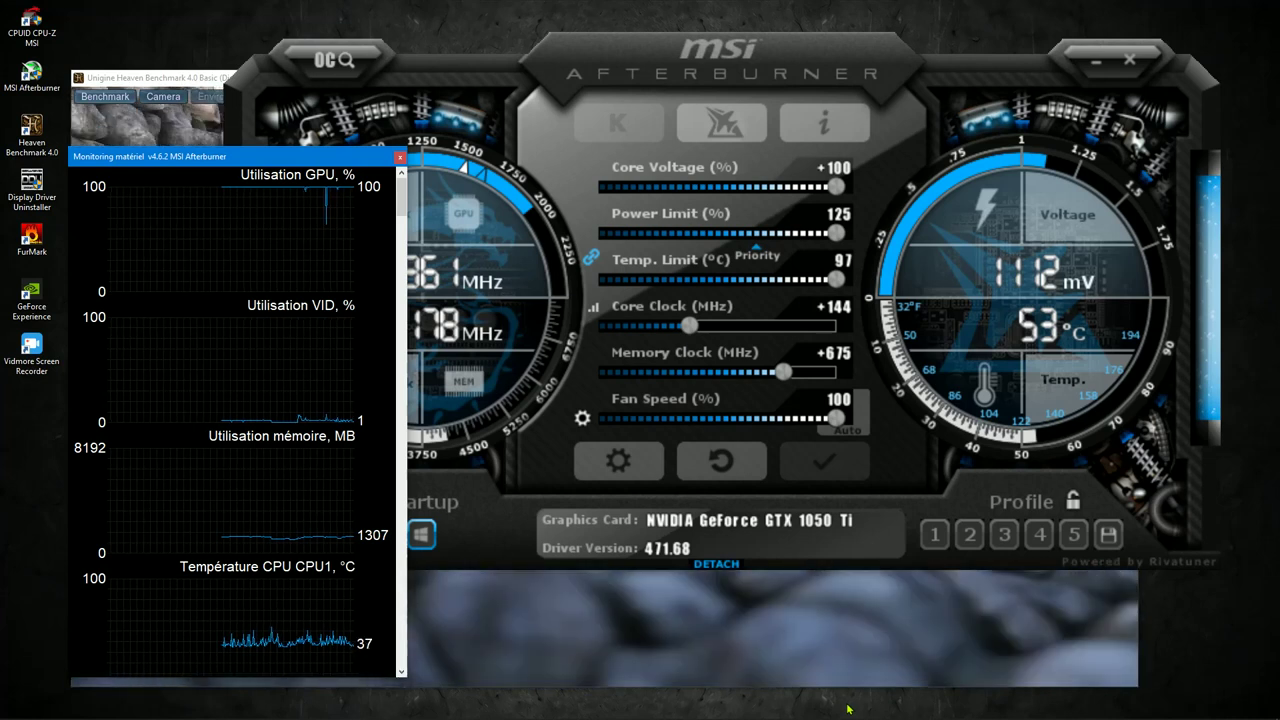
left_click(859, 609)
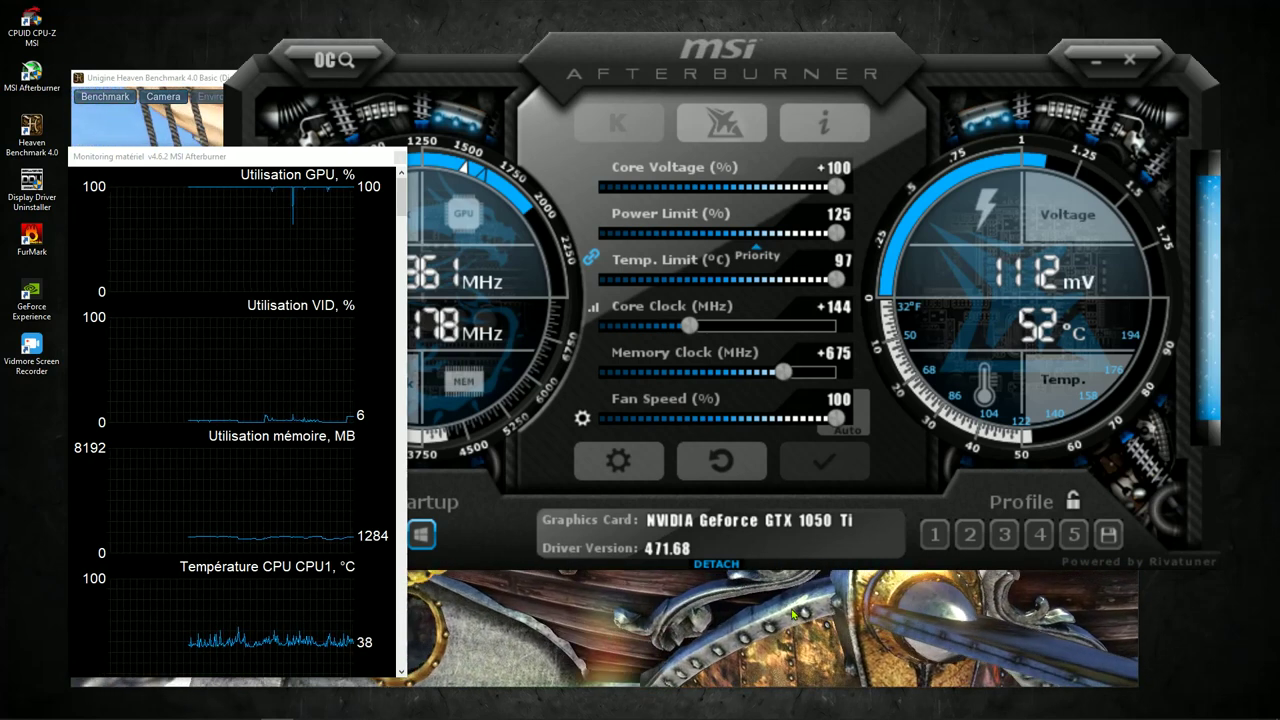
Switch to Heaven Benchmark, run the benchmark with the applied overclock and close its results.
left_click(793, 613)
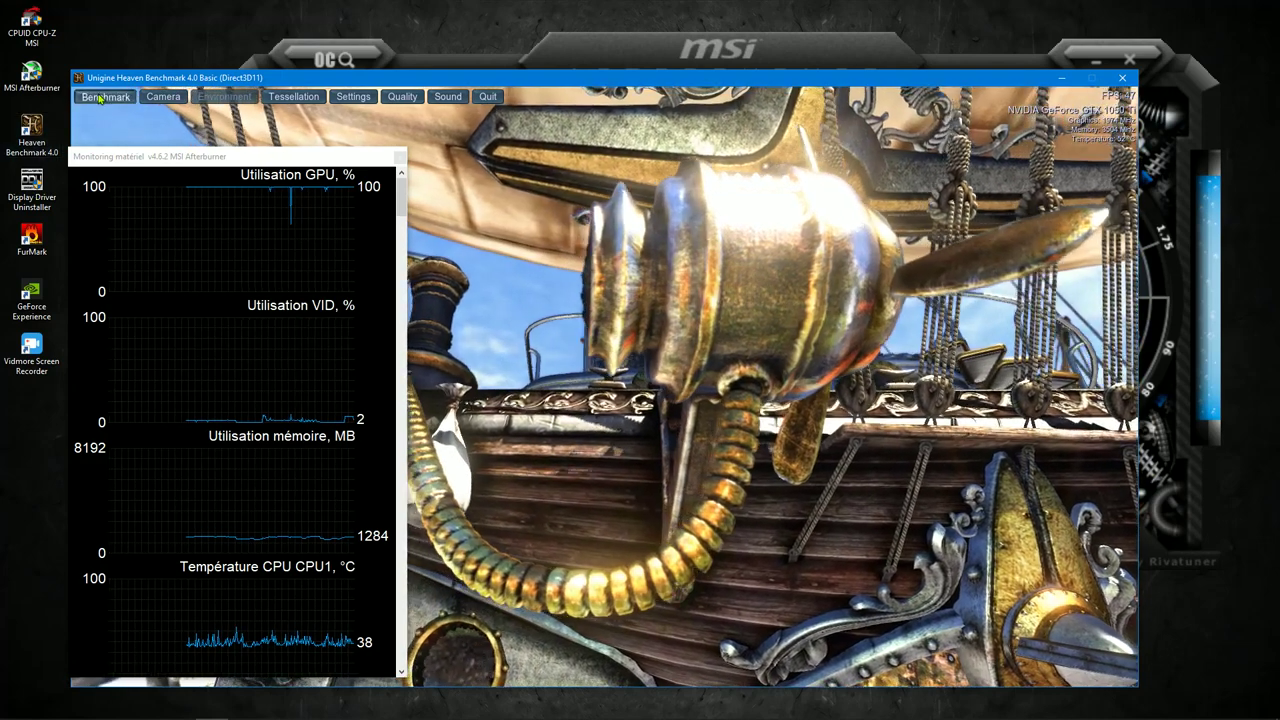
left_click(104, 96)
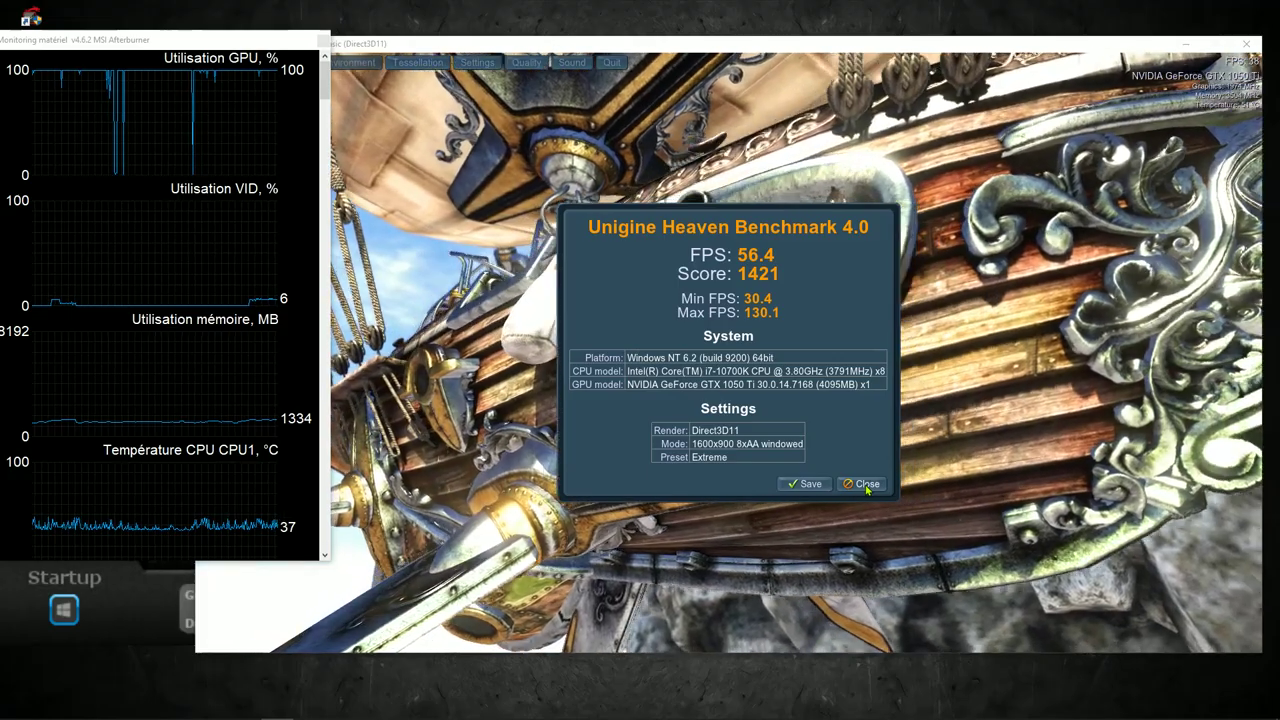
left_click(865, 485)
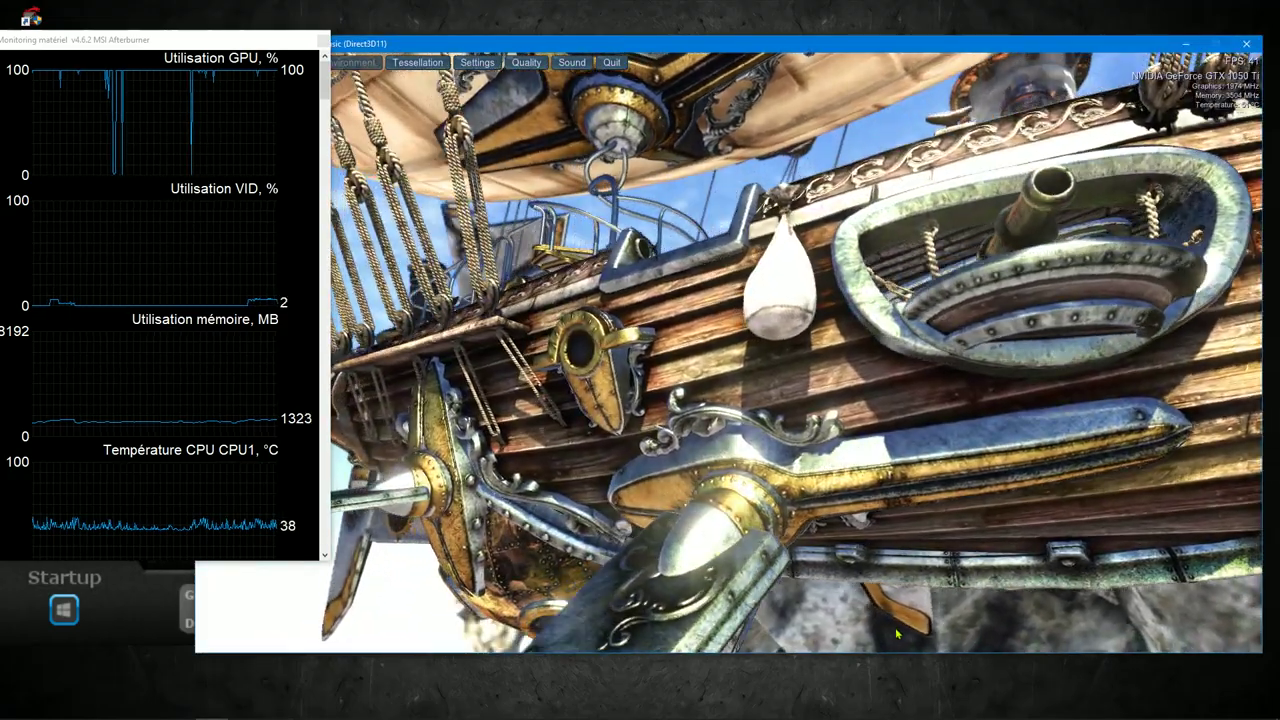